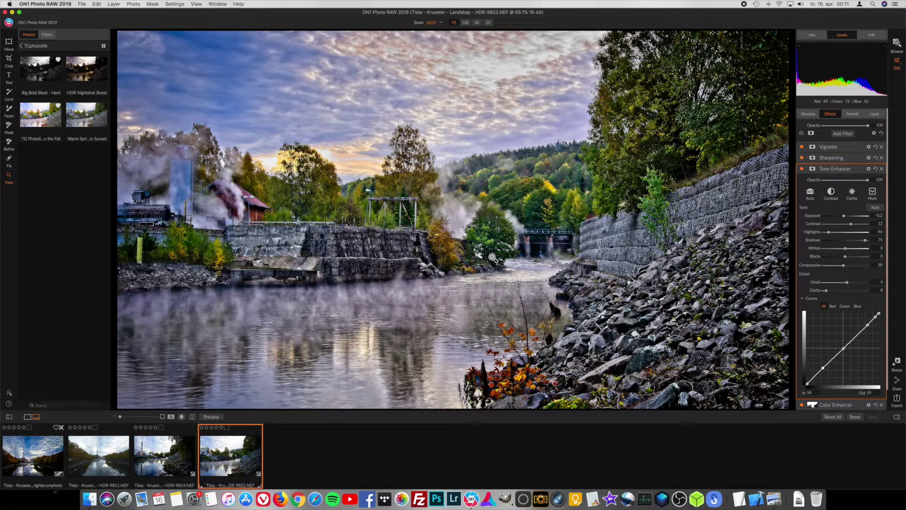
Switch to the Browse module and show HDR-9822.NEF on its own in Detail view.
click(896, 44)
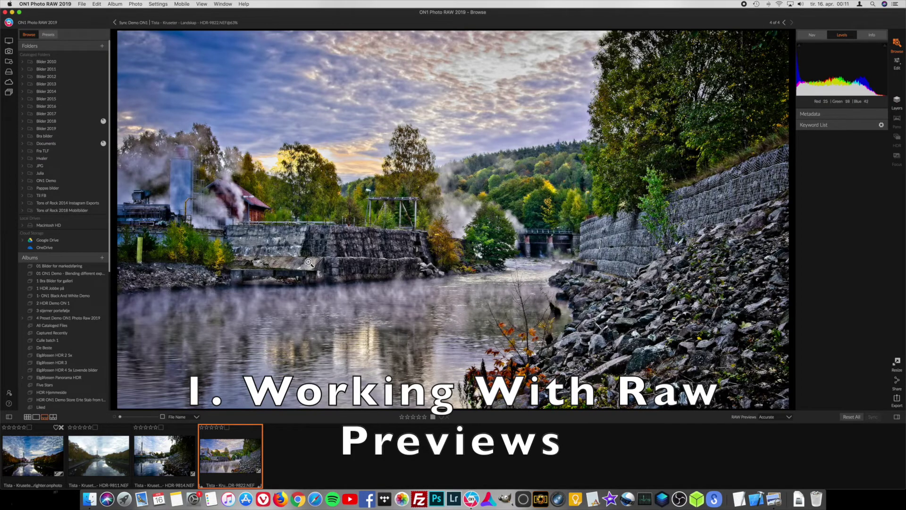
key(g)
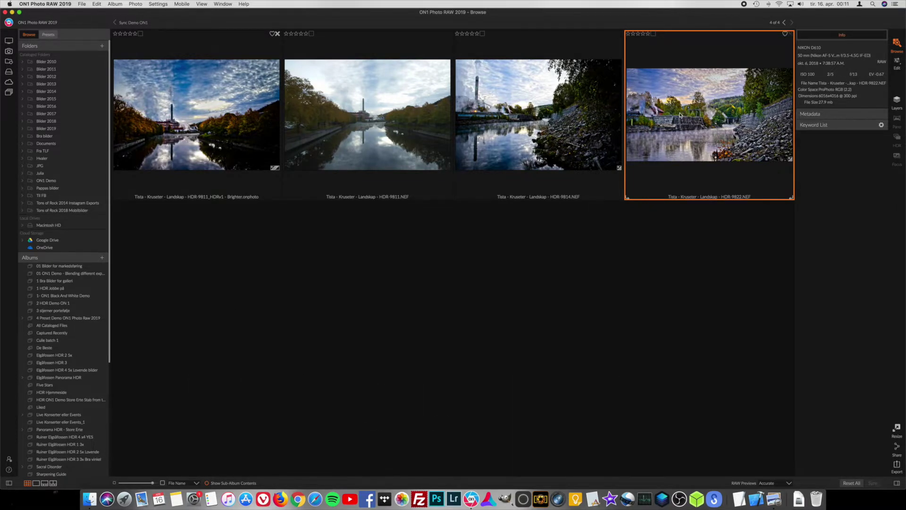
key(d)
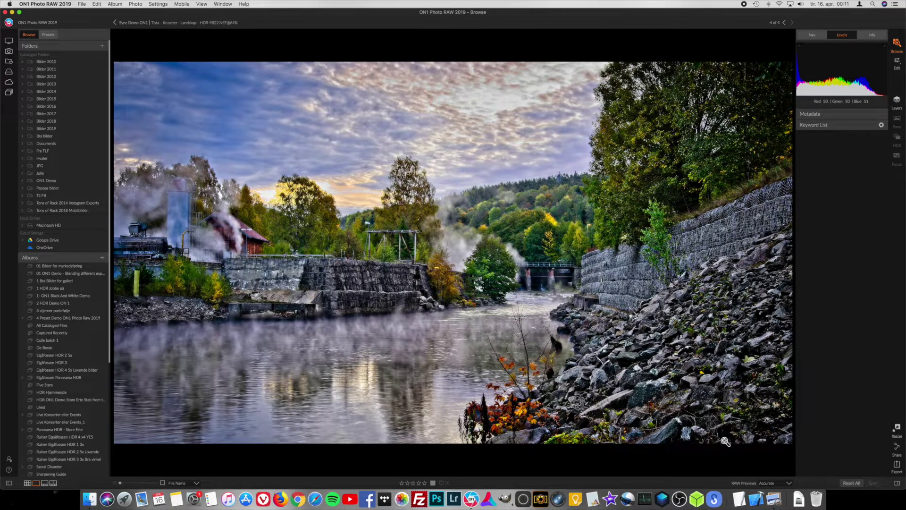
Review the RAW Previews modes, Fast and Accurate, and inspect HDR-9822.NEF zoomed in at 100%.
click(767, 483)
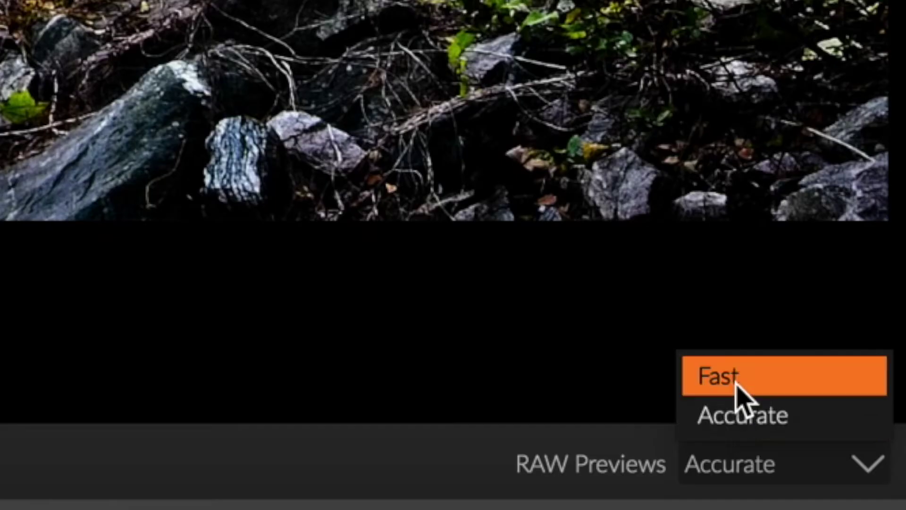
key(Escape)
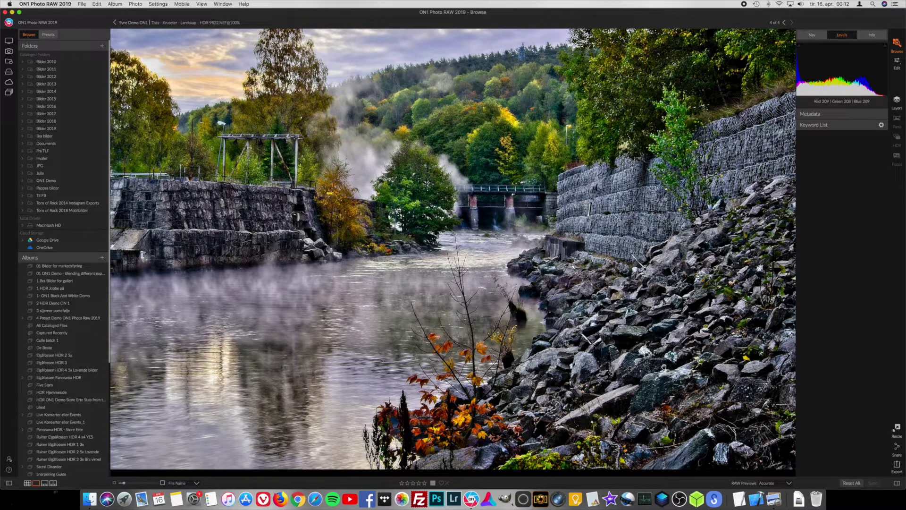
drag(616, 394, 639, 376)
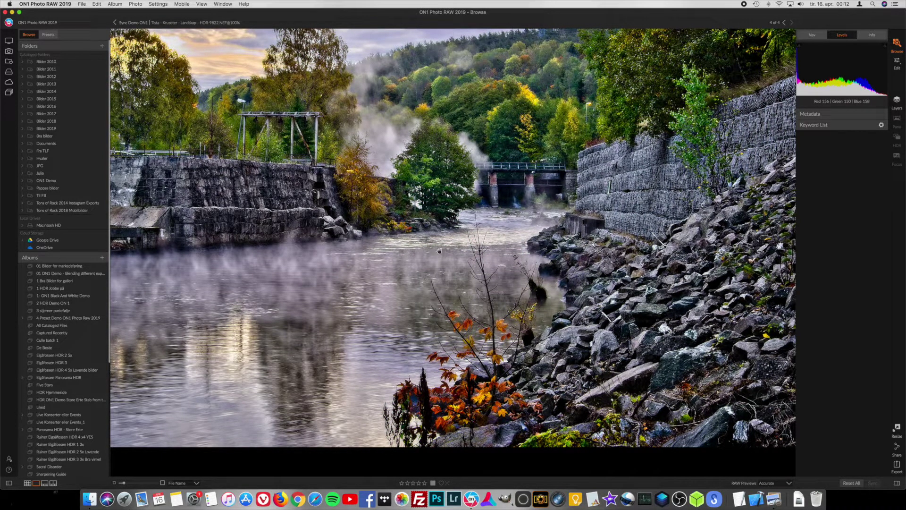
click(440, 250)
click(462, 237)
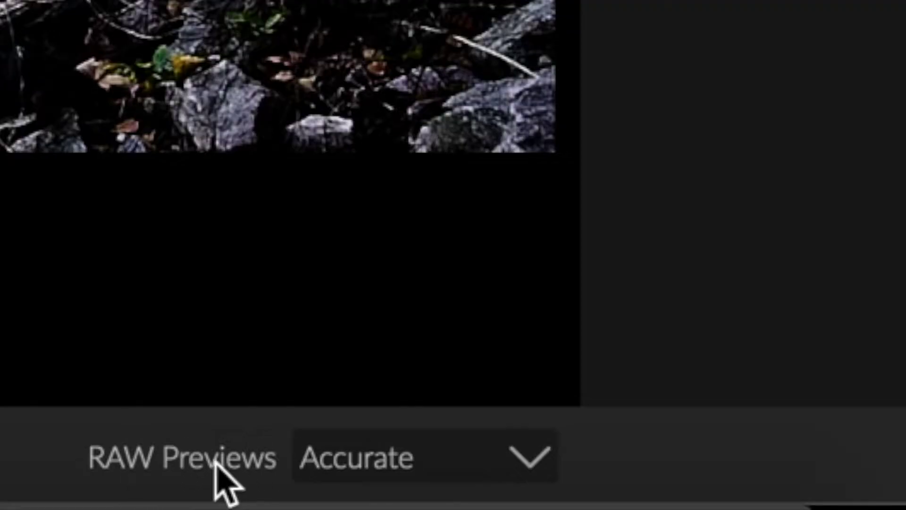
click(358, 454)
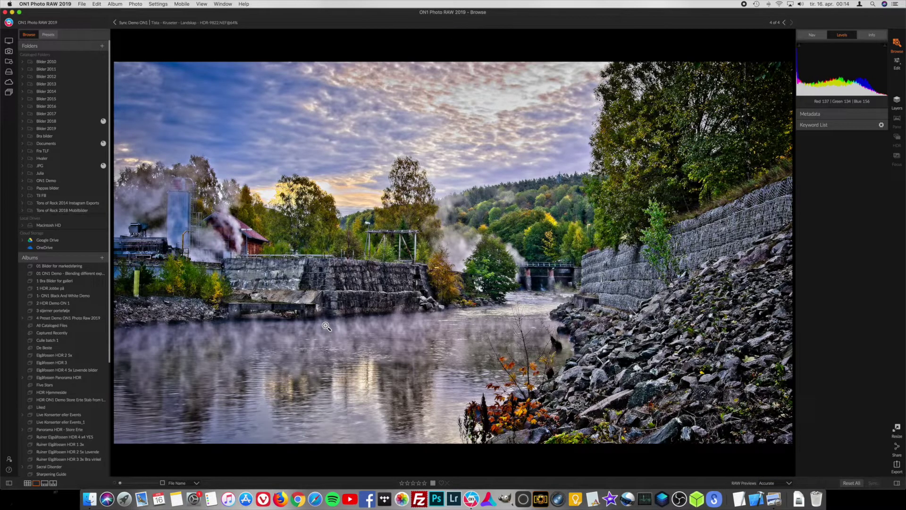
Compare HDR-9822.NEF with the preceding photo, HDR-9814.NEF, and view HDR-9822.NEF in the Edit module.
key(Left)
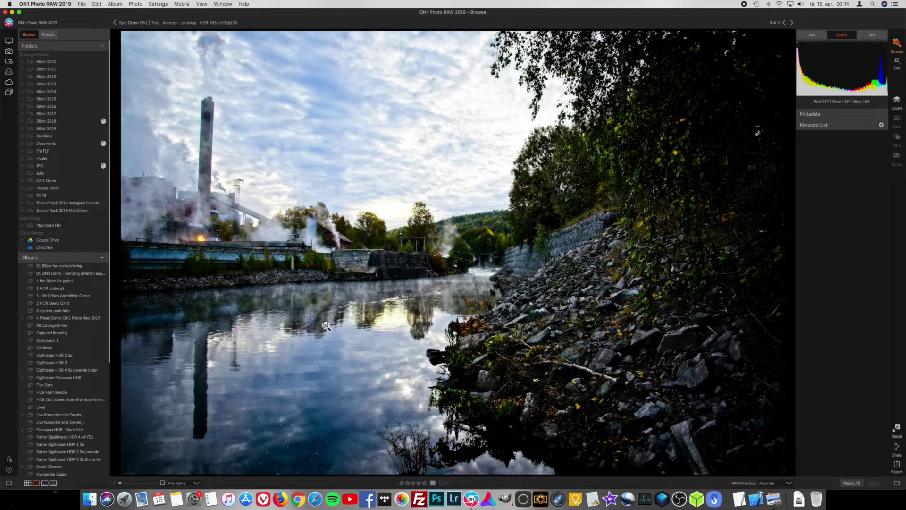
key(Right)
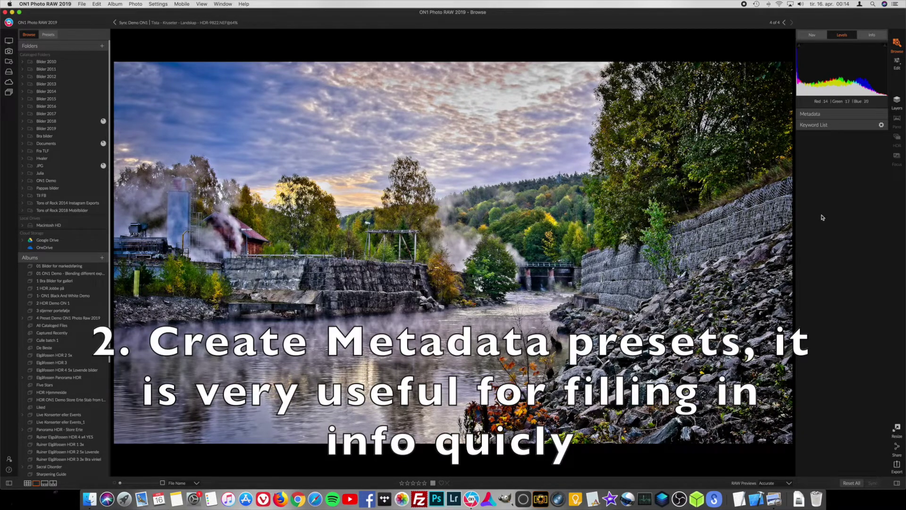
click(897, 62)
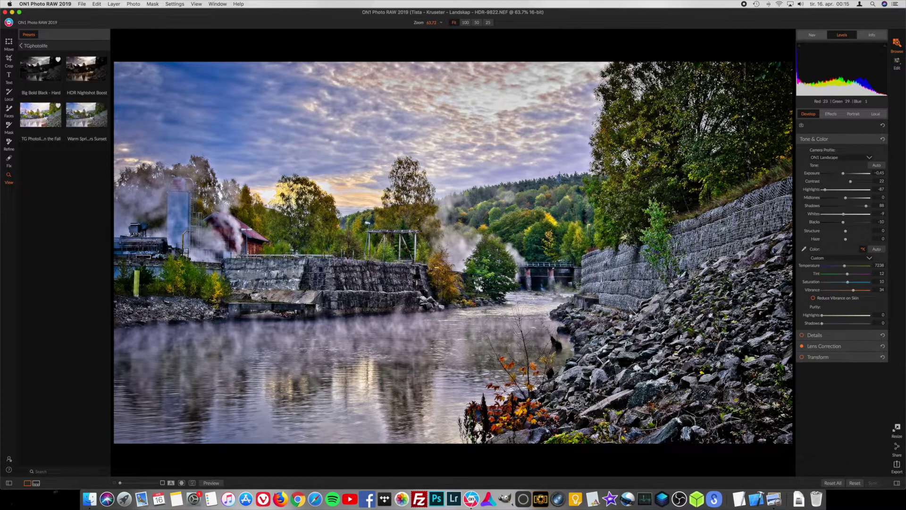
Return to the thumbnail grid in Browse and expand the metadata of HDR-9822.NEF.
key(g)
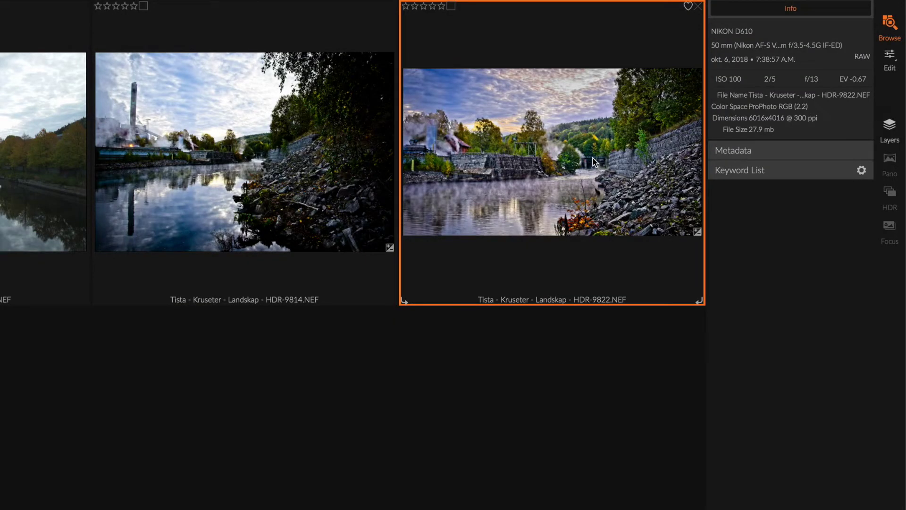
click(817, 151)
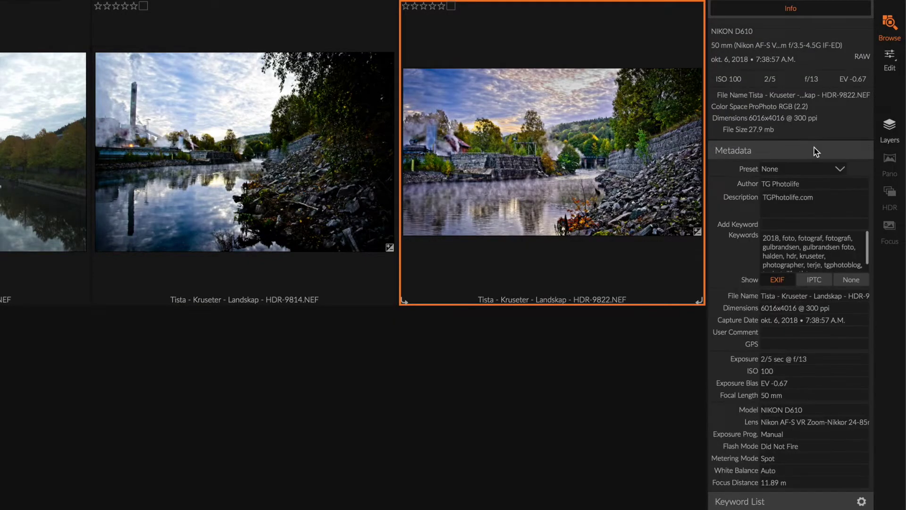
click(770, 200)
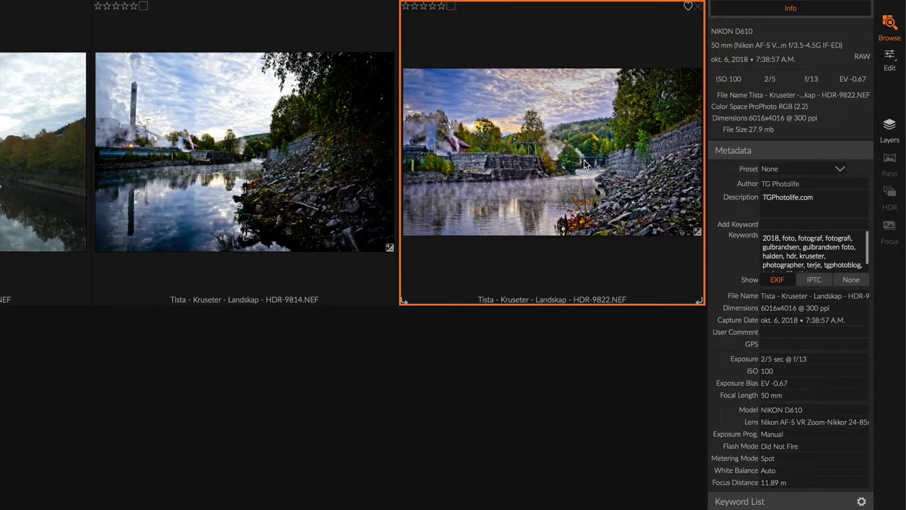
Start a new metadata preset from HDR-9822.NEF and name it "Blue Hour - River".
click(796, 169)
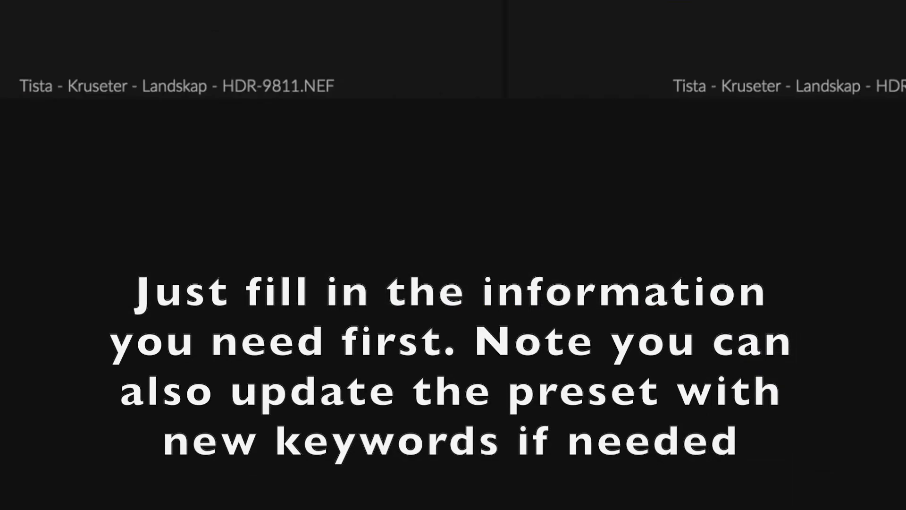
click(851, 159)
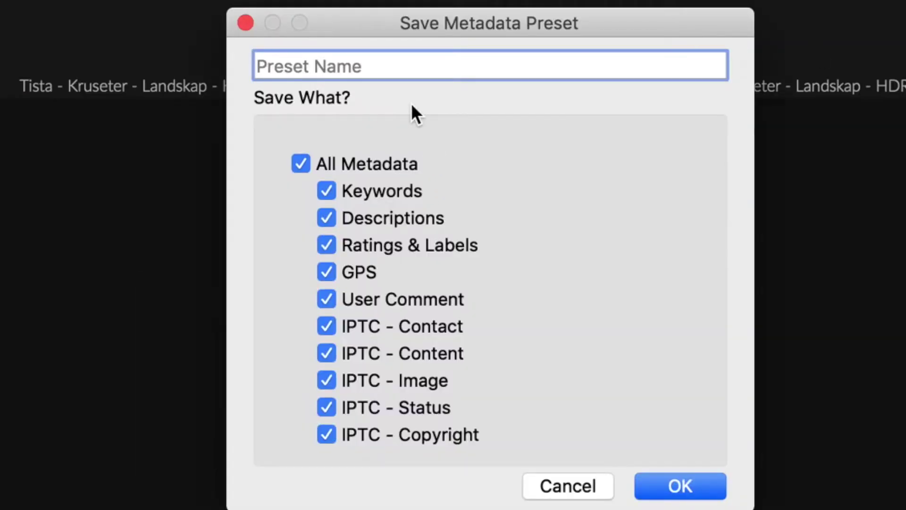
text(Blue Hour)
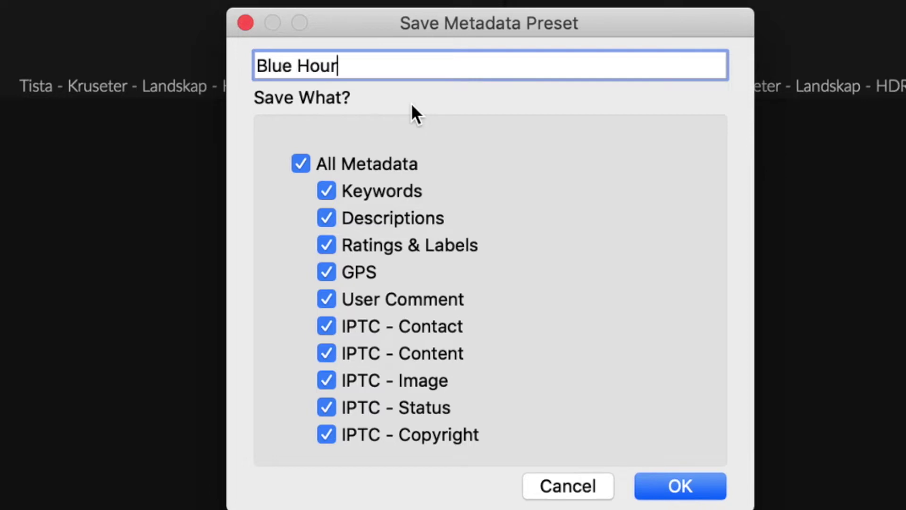
text( - River)
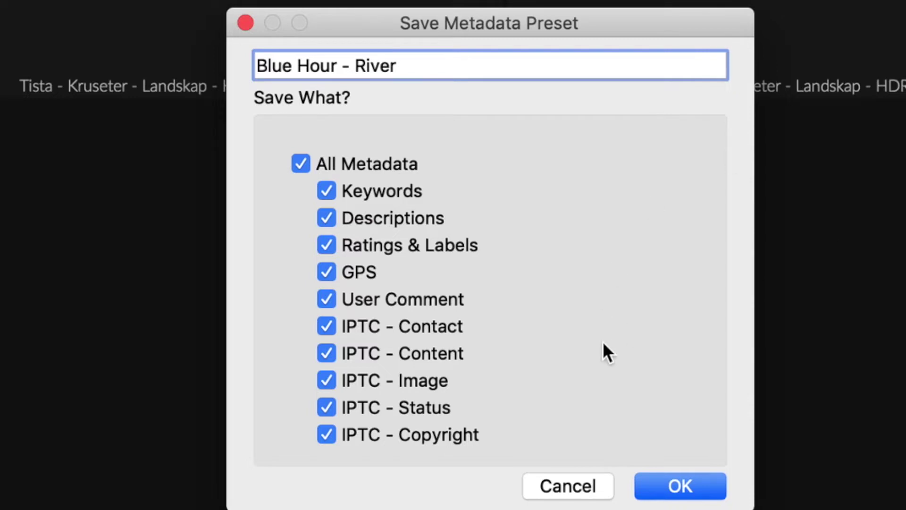
Restrict the new metadata preset to Keywords only and save it.
click(301, 163)
click(327, 191)
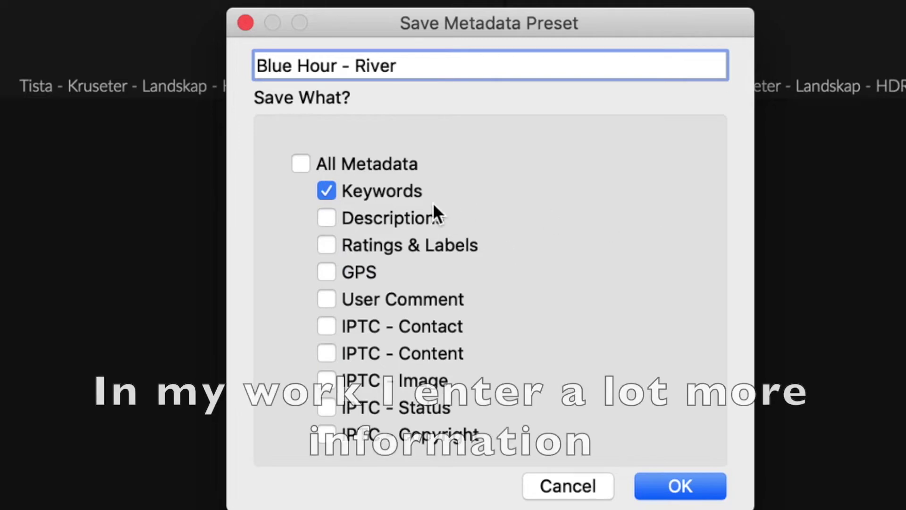
click(301, 162)
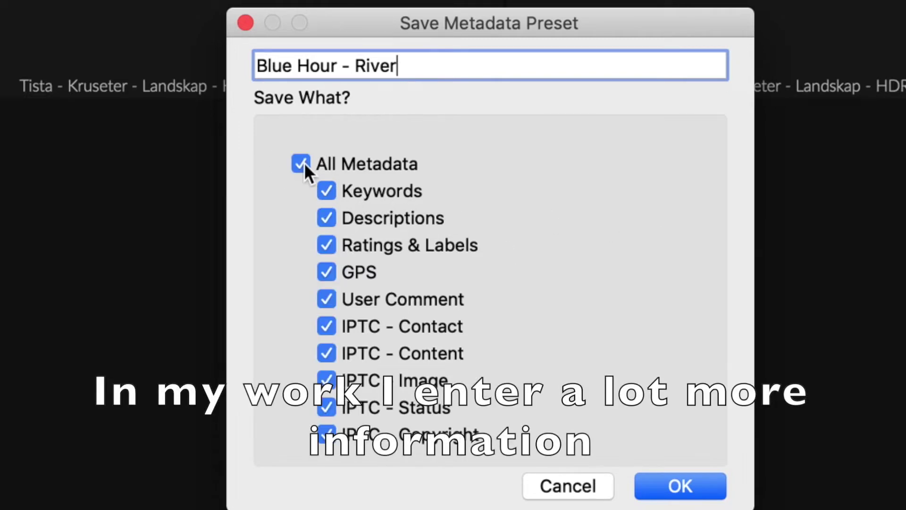
click(303, 163)
click(327, 190)
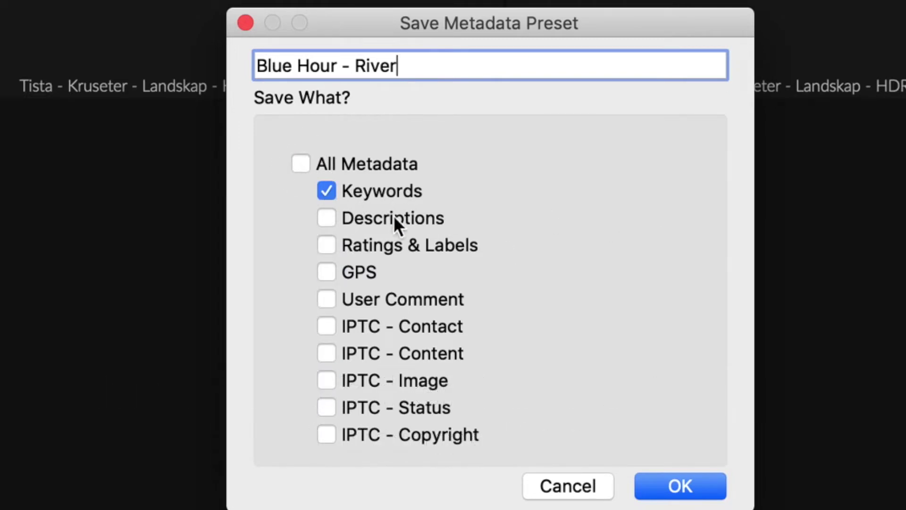
click(674, 487)
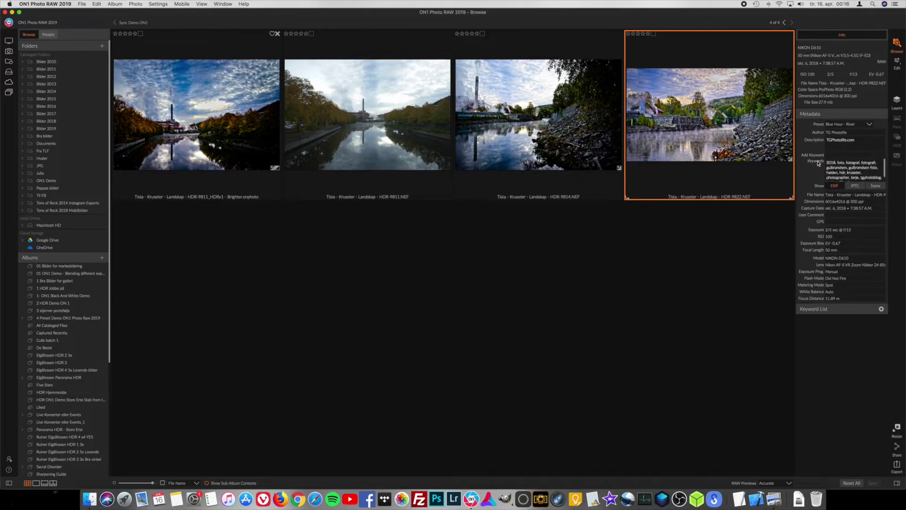
Delete all keywords from the metadata of HDR-9814.NEF.
click(554, 101)
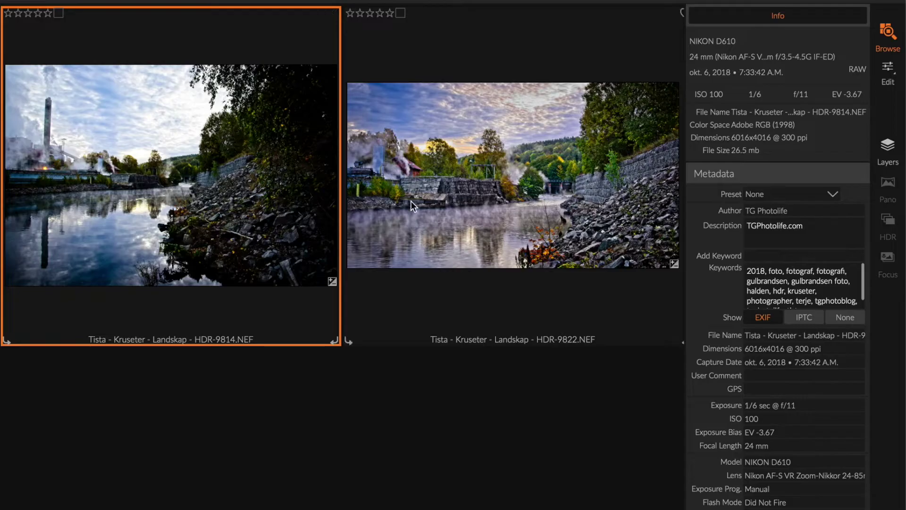
triple_click(811, 277)
key(Delete)
Apply the "Blue Hour - River" metadata preset to HDR-9814.NEF.
click(573, 209)
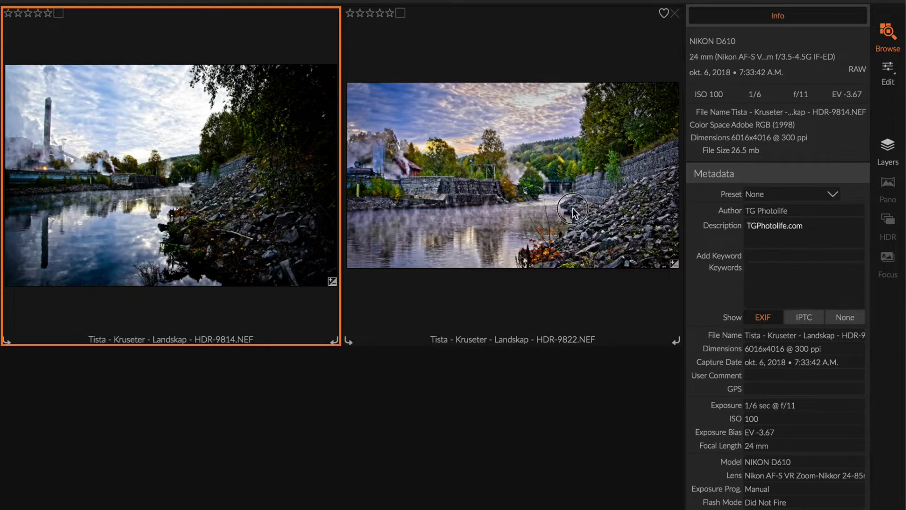
click(199, 214)
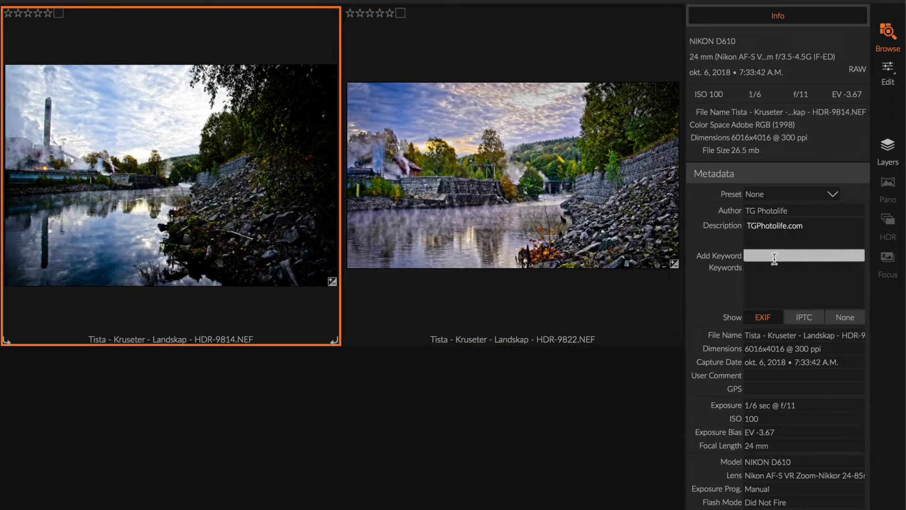
click(784, 192)
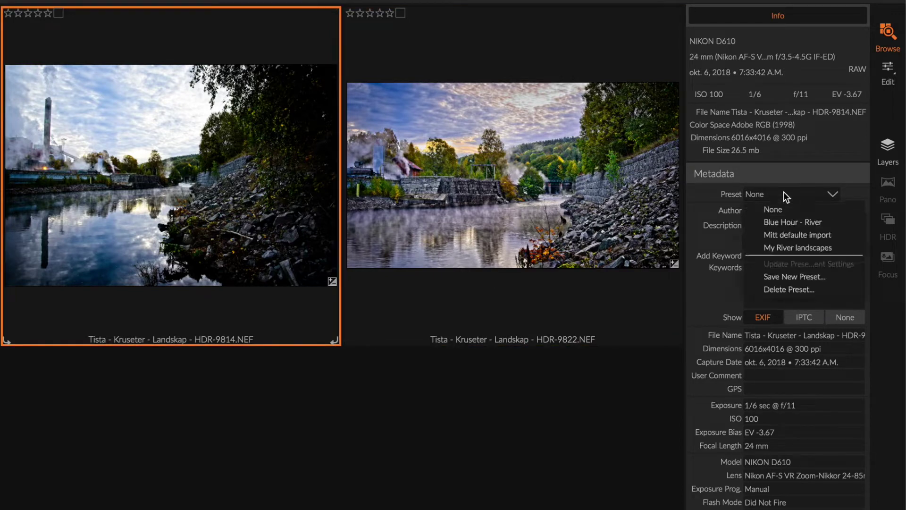
click(843, 221)
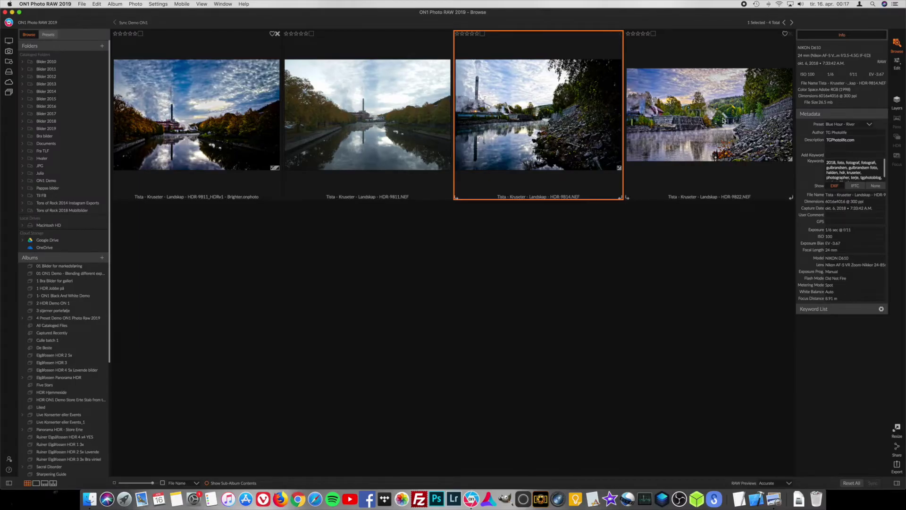
Reset the edit settings of HDR-9814.NEF.
right_click(522, 149)
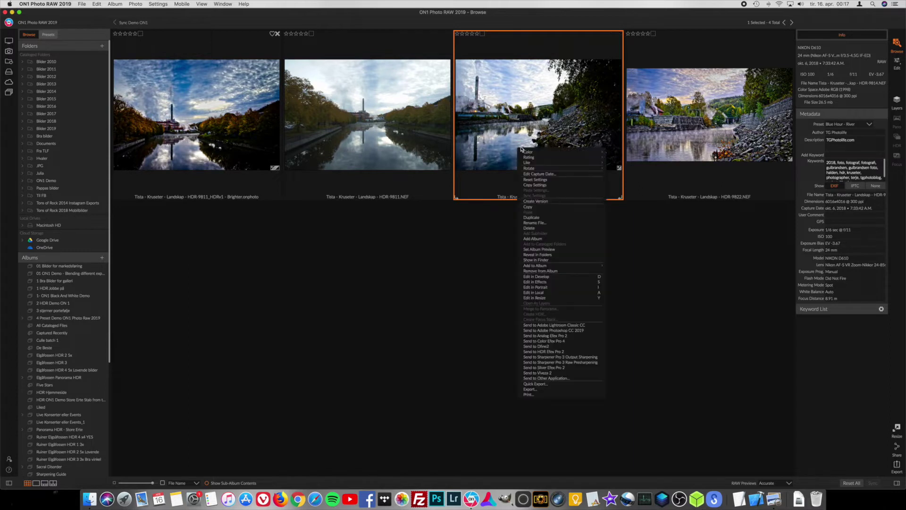
click(538, 185)
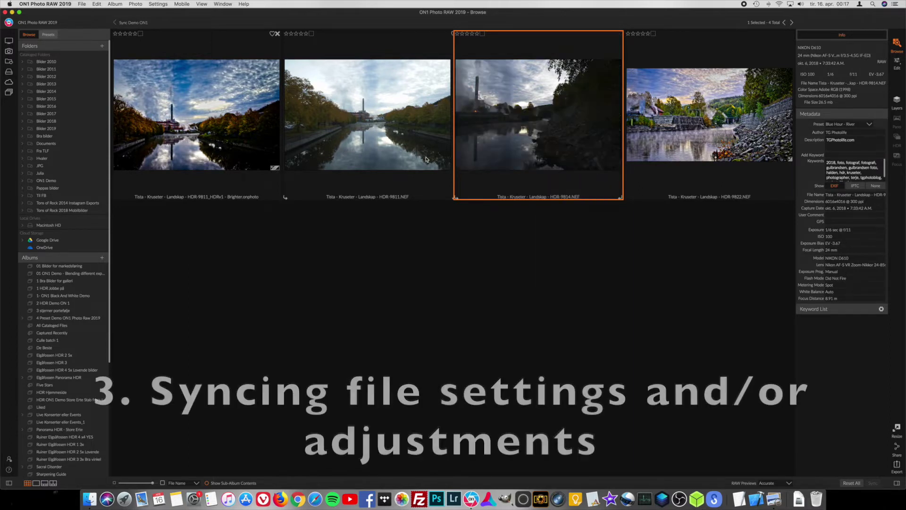
View HDR-9822.NEF enlarged to review its edits, and return to the thumbnail grid.
click(725, 128)
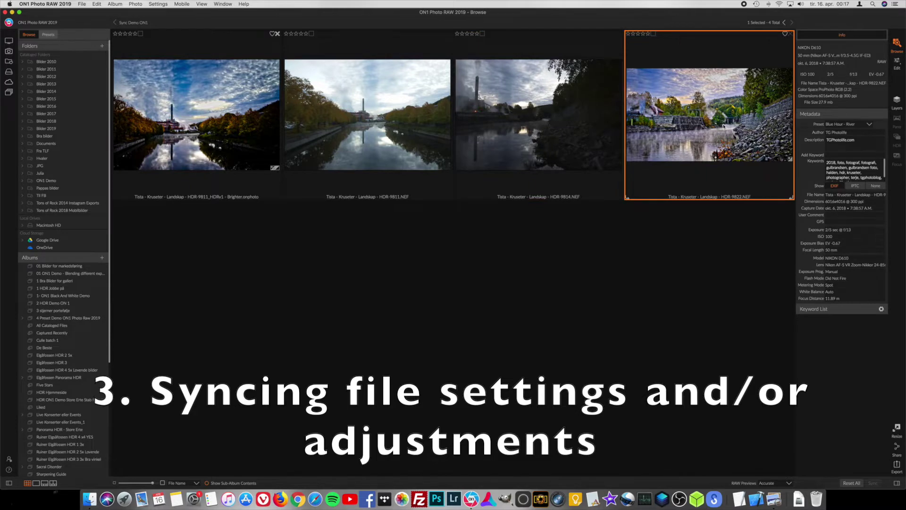
double_click(725, 121)
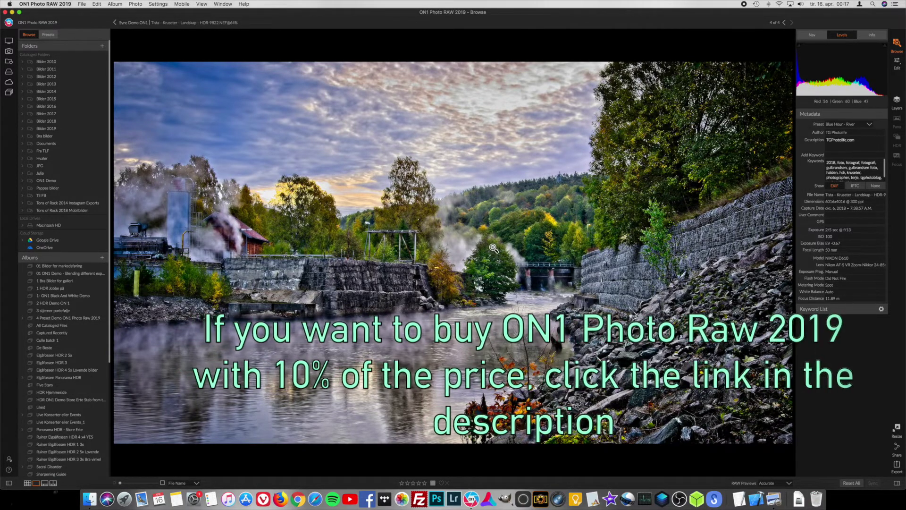
key(g)
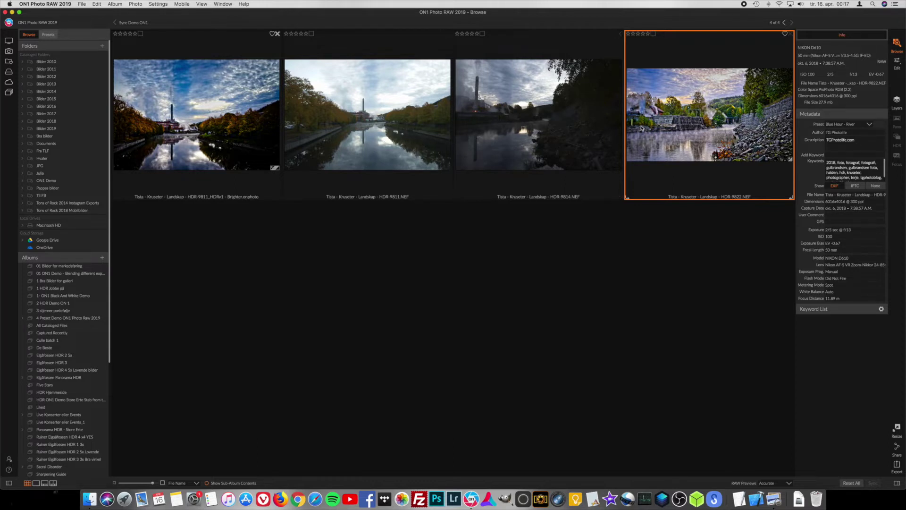
Sync the edit settings of HDR-9822.NEF to HDR-9814.NEF and HDR-9811.NEF, and clear the selection.
super+click(530, 125)
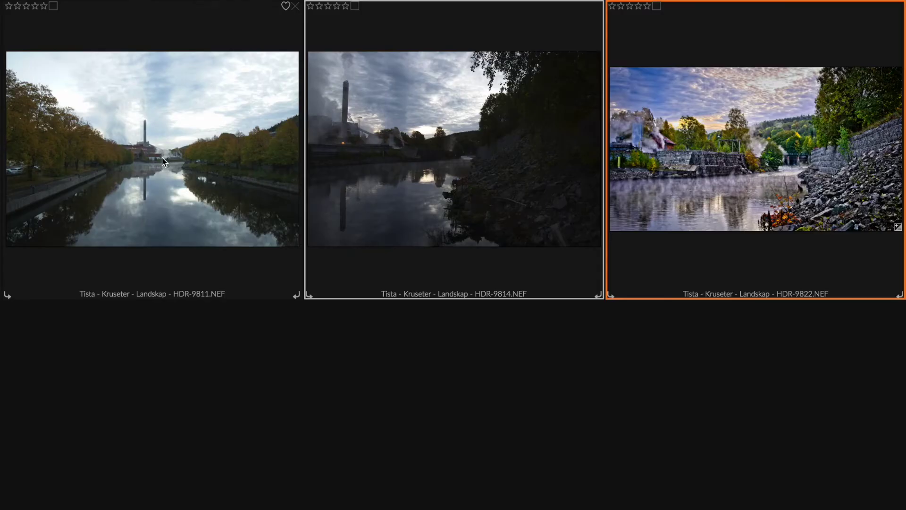
super+click(162, 162)
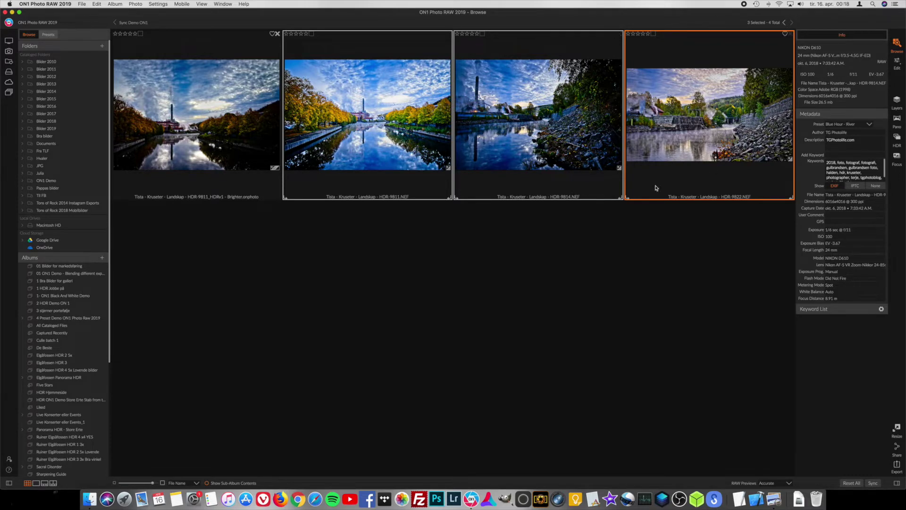
click(587, 344)
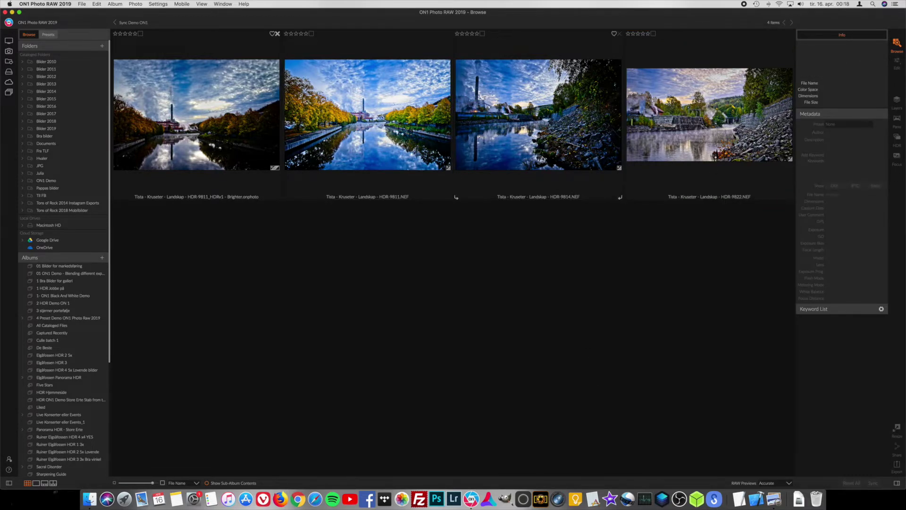
Open HDR-9814.NEF for editing and reset its Saturation to 0 in Tone & Color.
double_click(540, 151)
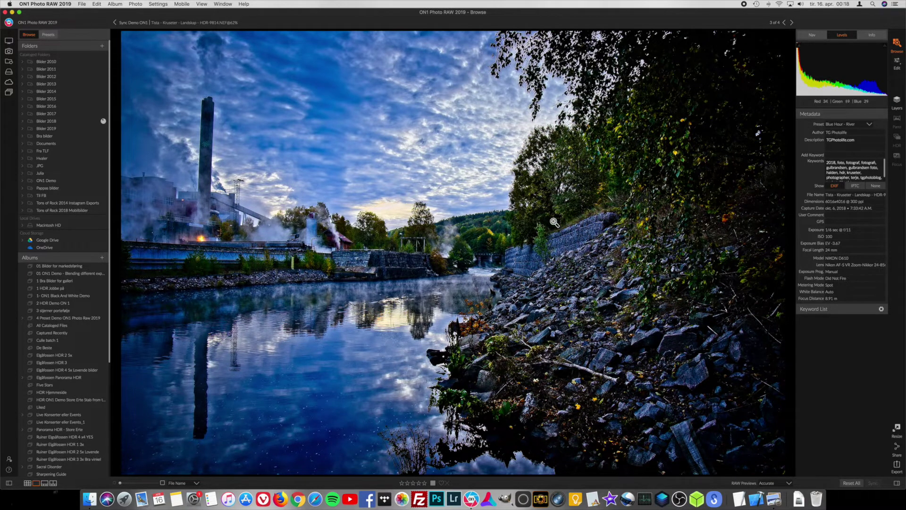
click(897, 62)
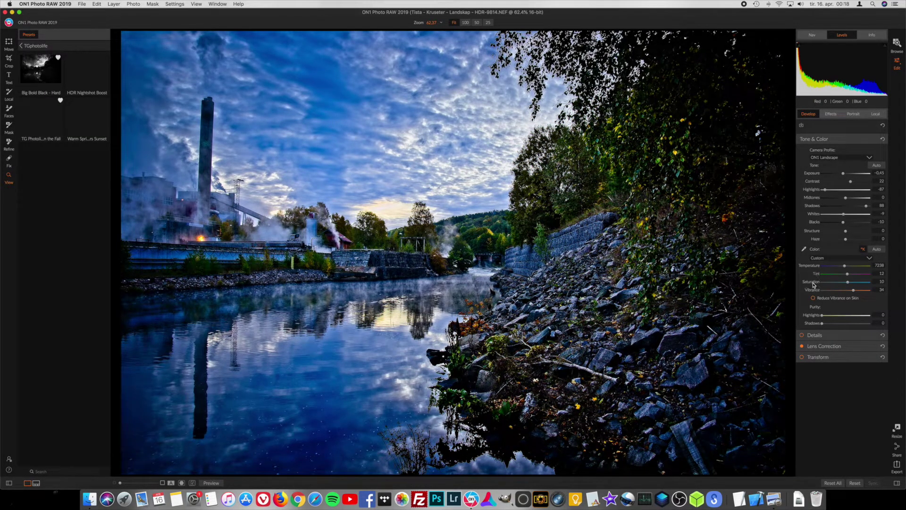
double_click(813, 285)
In the Color Enhancer filter of HDR-9814.NEF, set the blue range's saturation to 1 and the aqua range's saturation to 0.
click(834, 115)
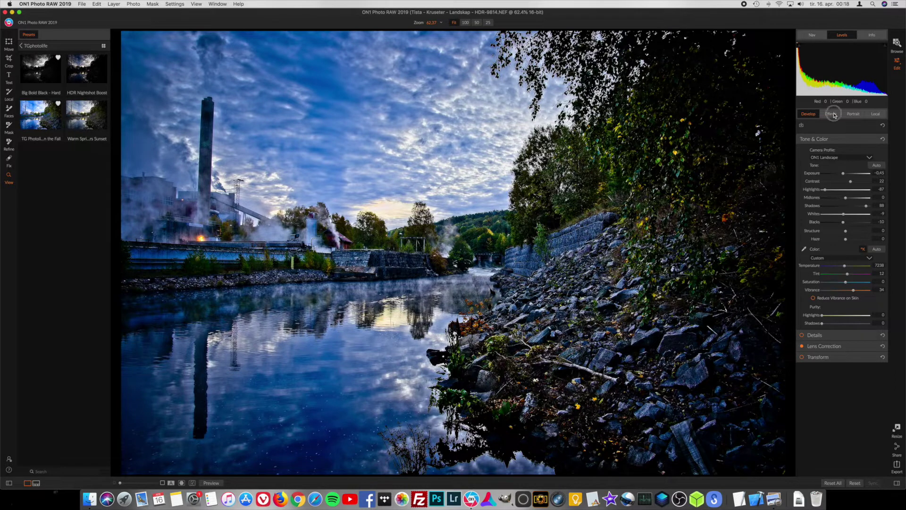
click(831, 268)
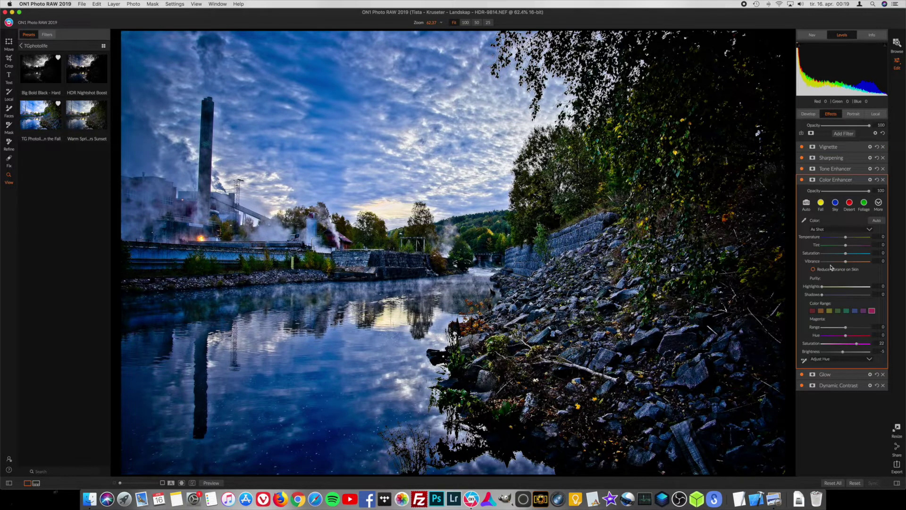
click(854, 311)
click(846, 344)
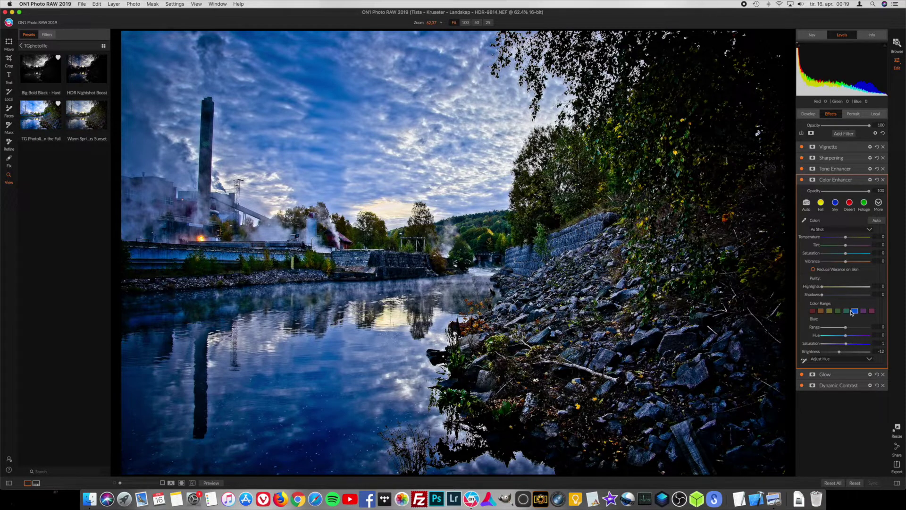
click(847, 311)
click(846, 345)
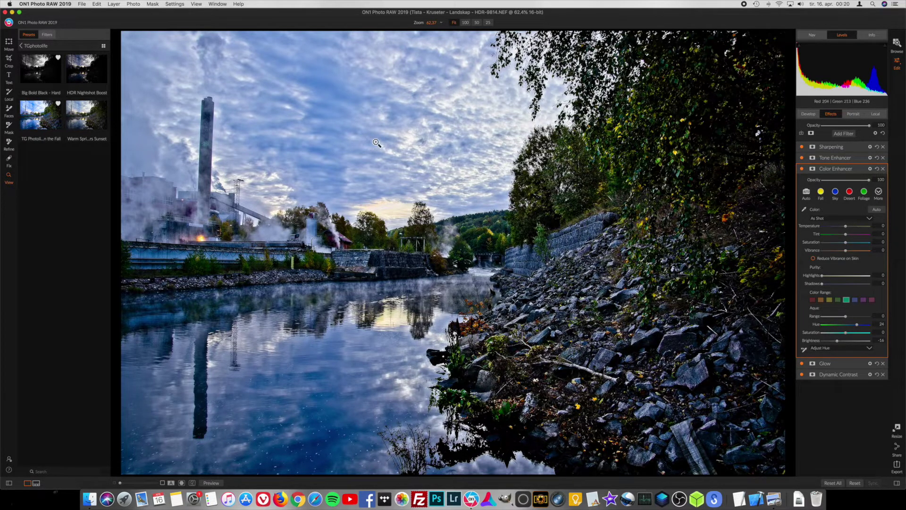
Review the category and content options for saving the current settings as a preset, and close them without saving.
click(171, 5)
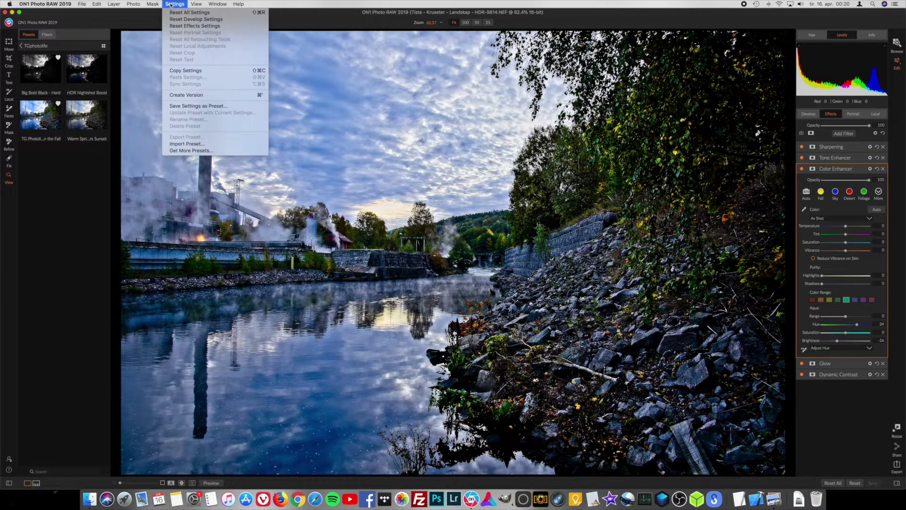
click(197, 107)
click(433, 212)
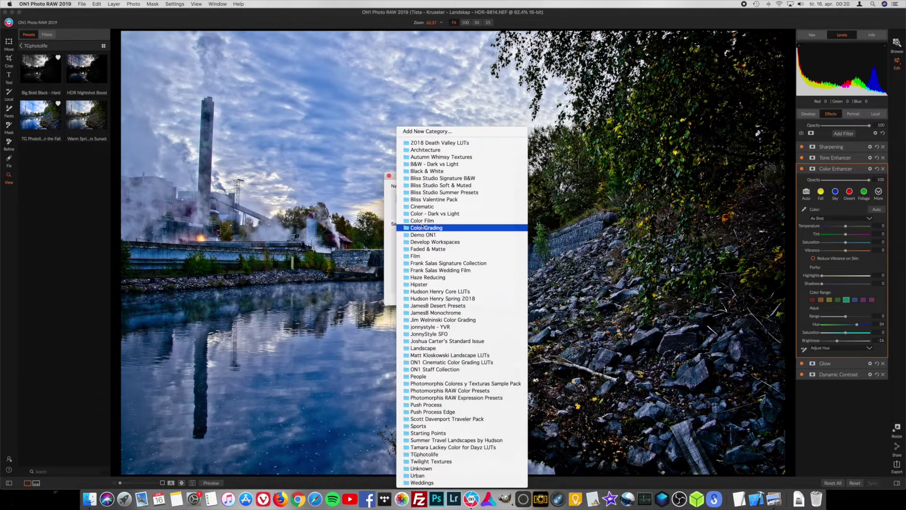
click(390, 262)
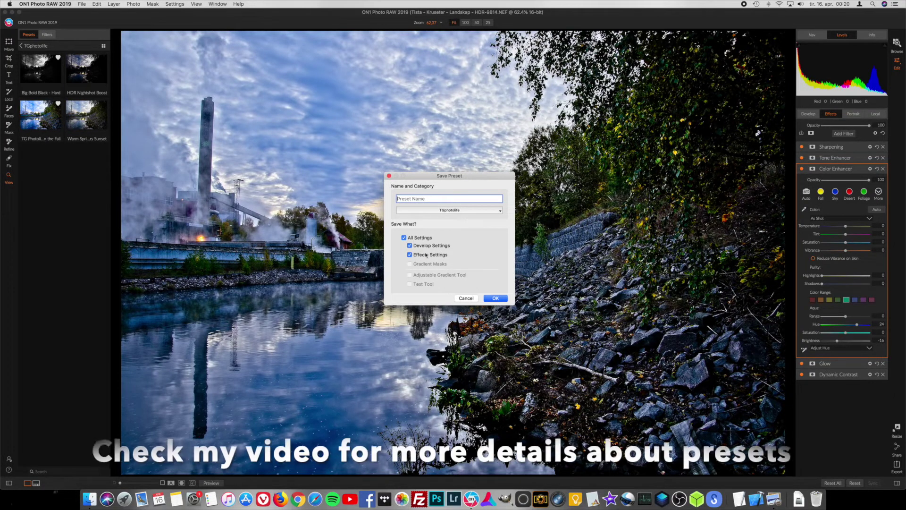
click(465, 298)
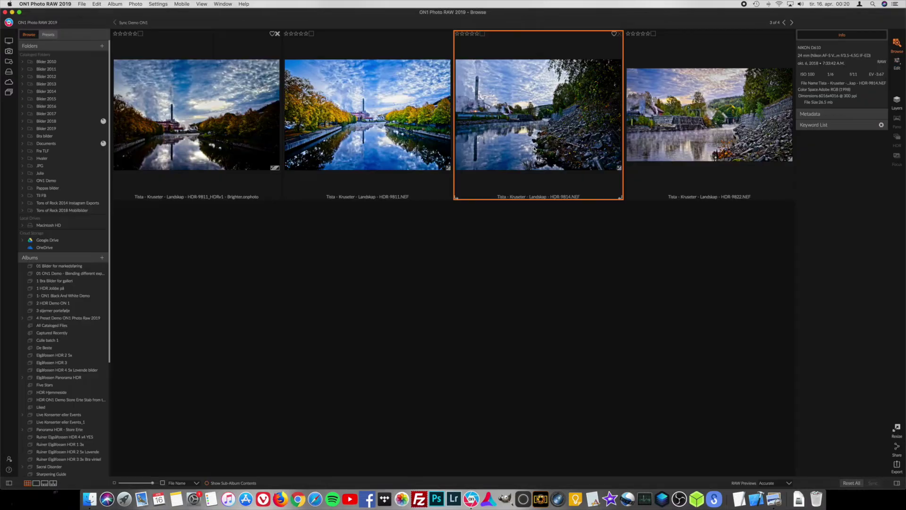
Check HDR-9822.NEF enlarged, return to the thumbnail grid, and create a version of the photo.
click(693, 134)
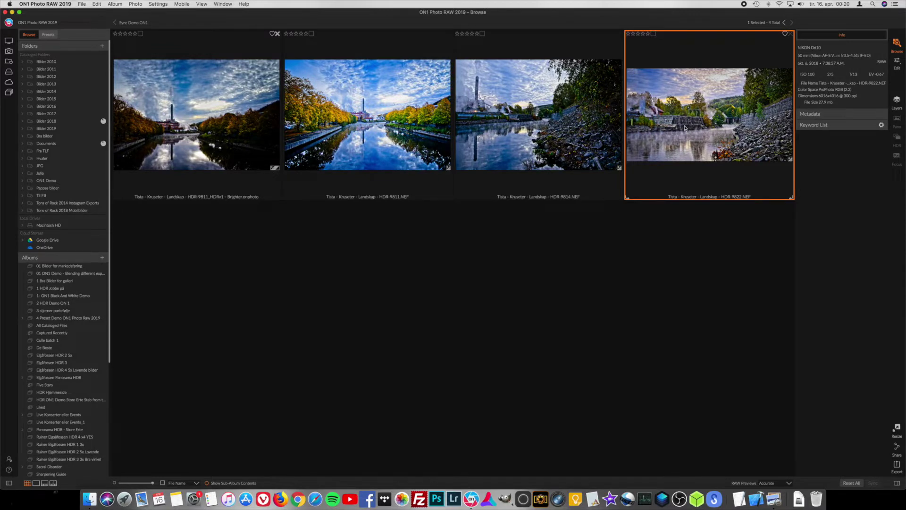
double_click(687, 124)
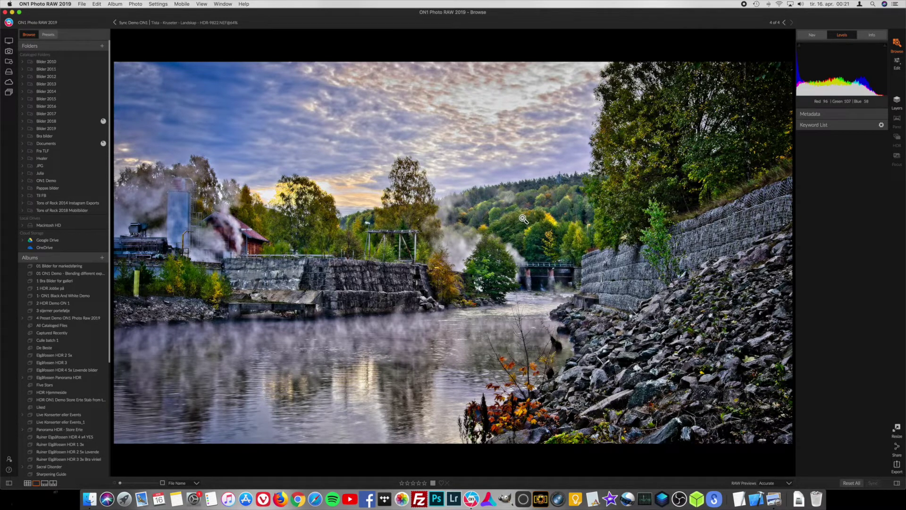
key(g)
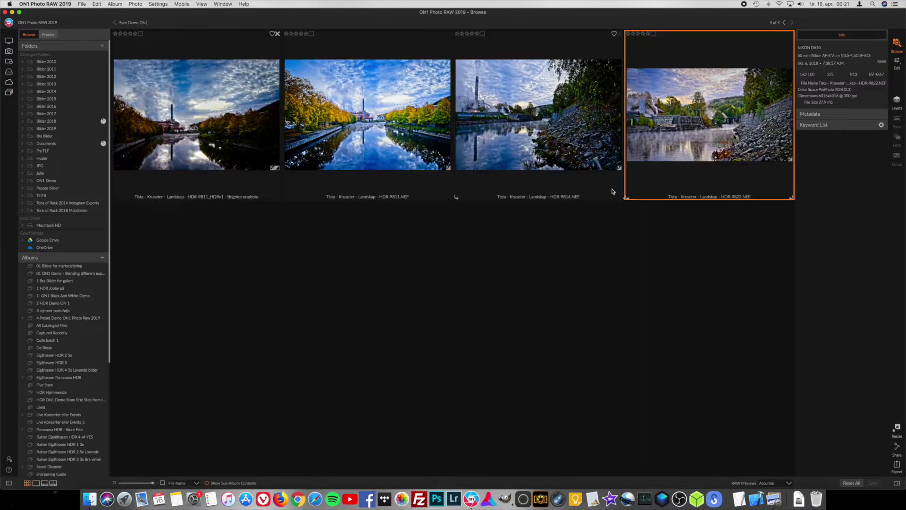
right_click(678, 111)
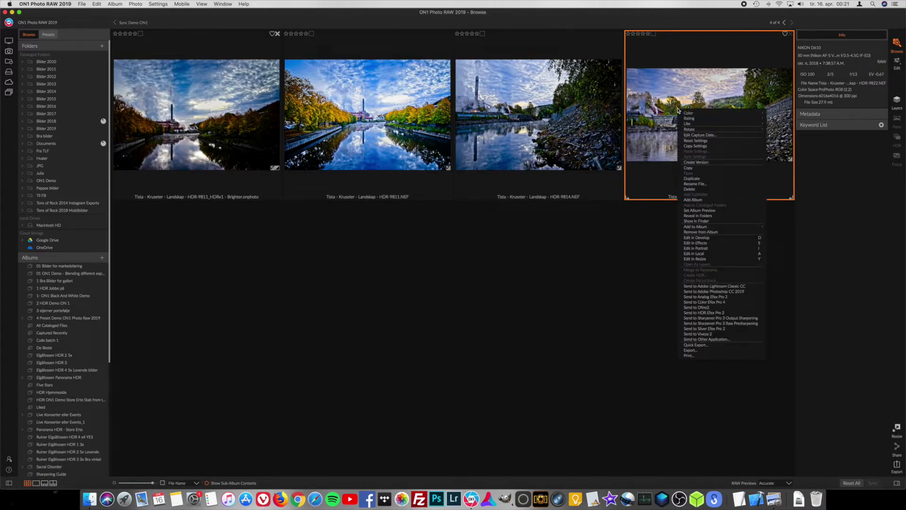
click(709, 163)
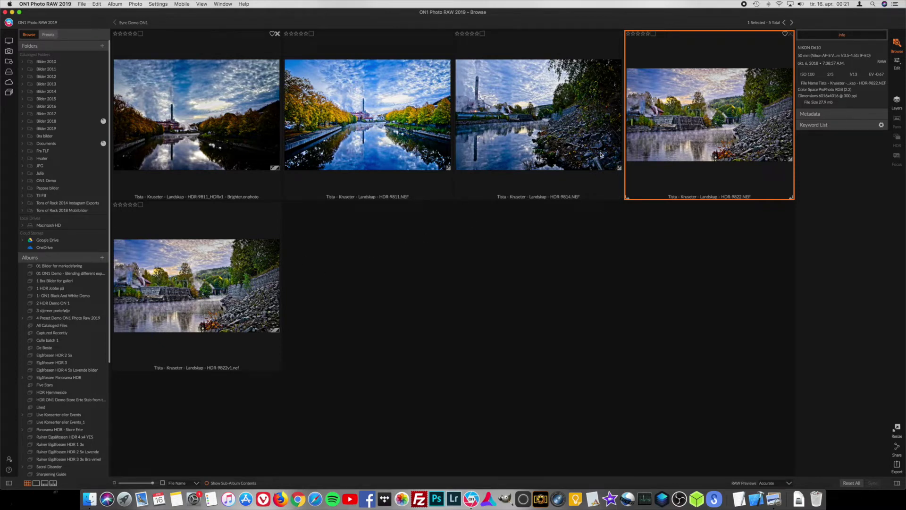
Add a Black & White filter to the version HDR-9822v1.nef and return to the thumbnail grid.
click(191, 294)
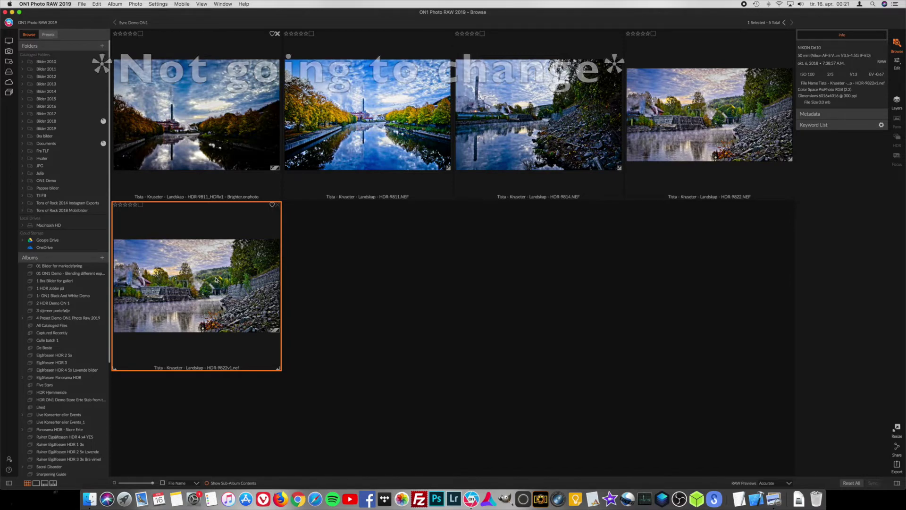
key(d)
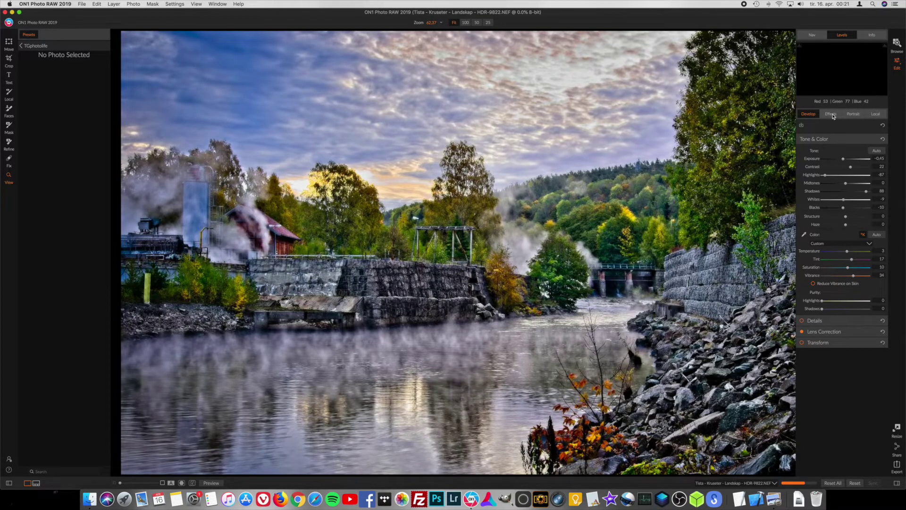
click(832, 115)
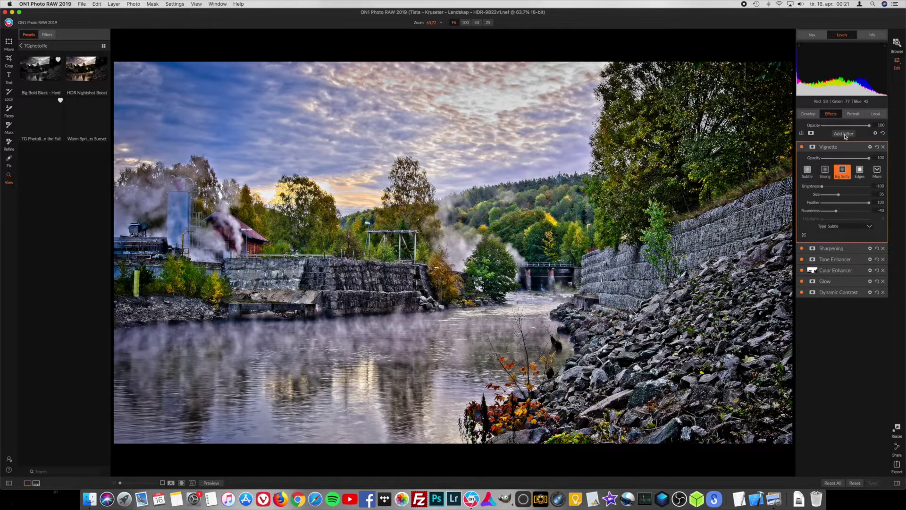
click(844, 134)
click(701, 177)
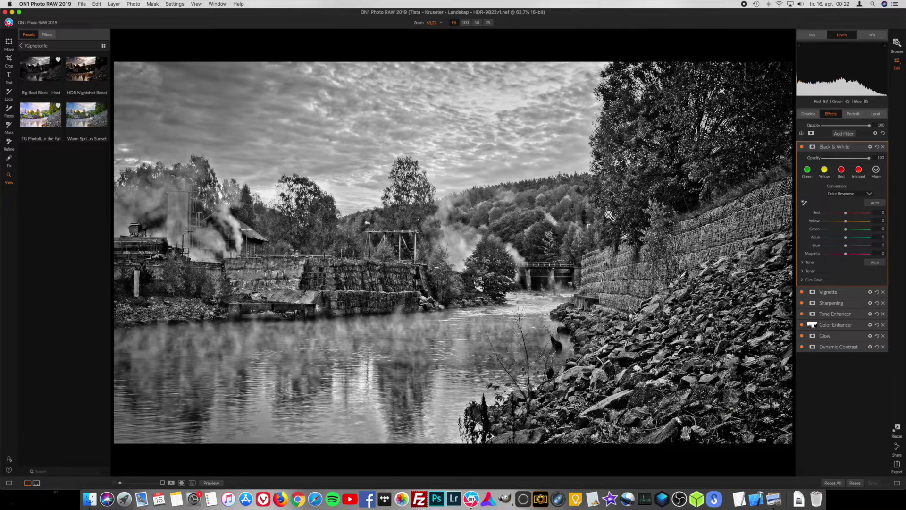
key(g)
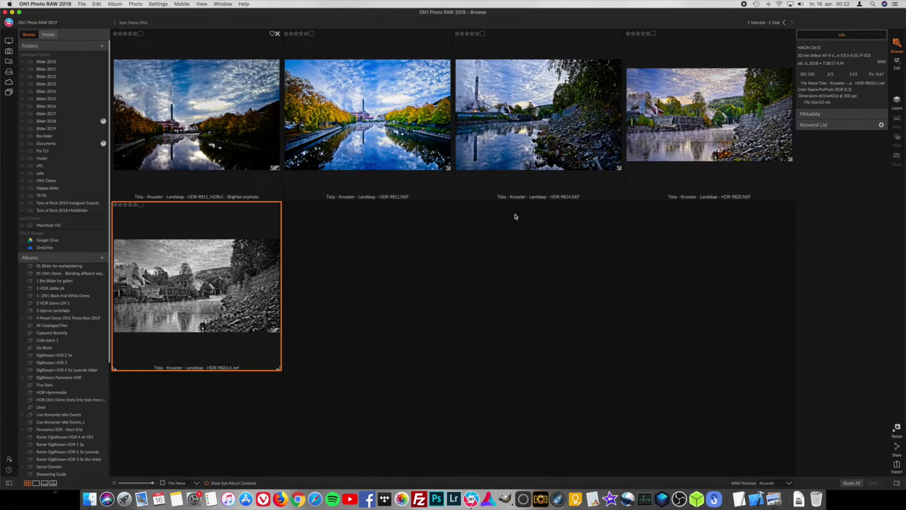
Duplicate the original HDR-9822.NEF as a separate physical file.
click(690, 135)
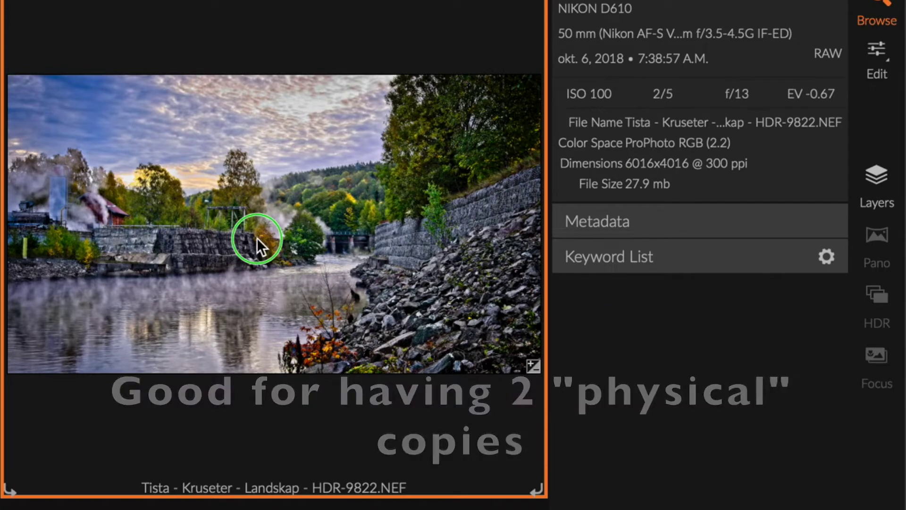
right_click(257, 239)
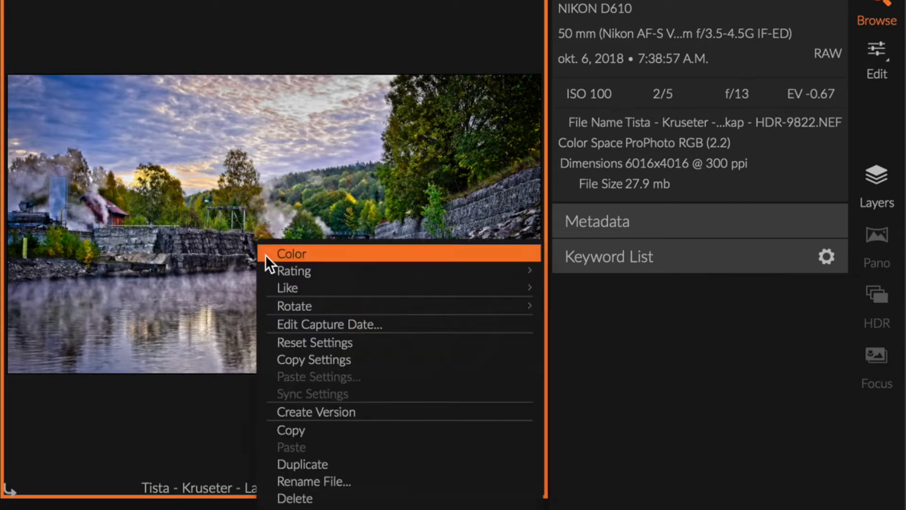
click(315, 462)
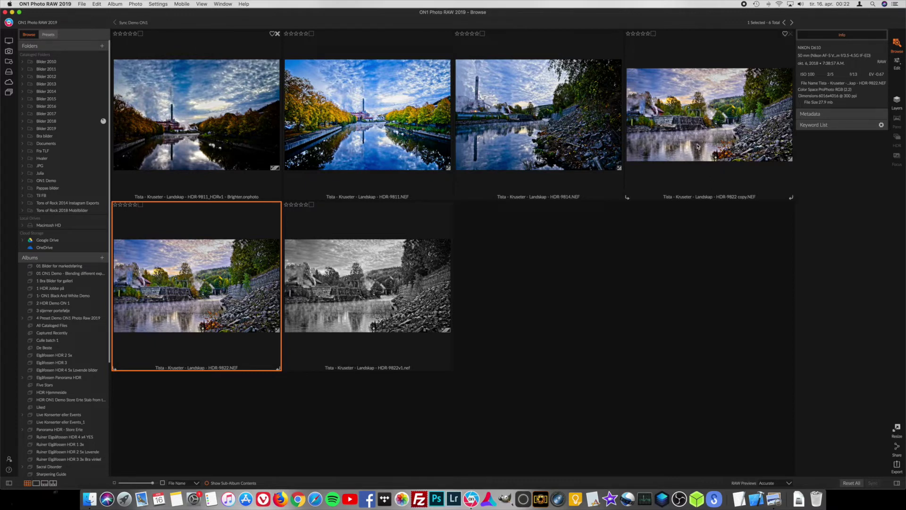
Open HDR-9822 copy.NEF in Develop and toggle the presets pane on and off, leaving it hidden.
click(705, 156)
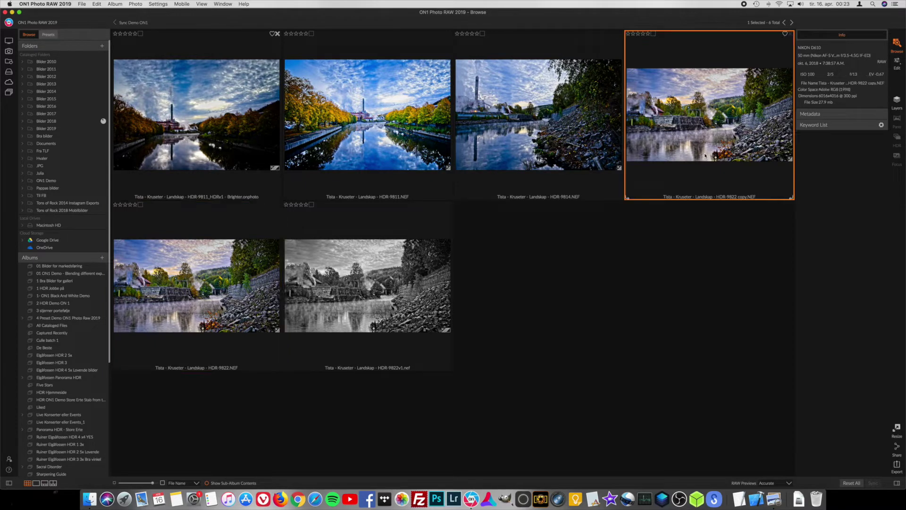
key(d)
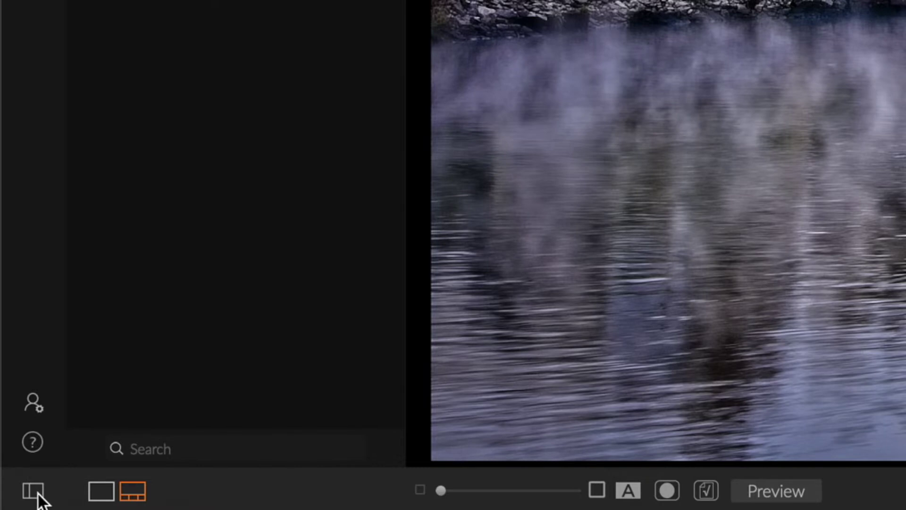
click(34, 492)
click(34, 492)
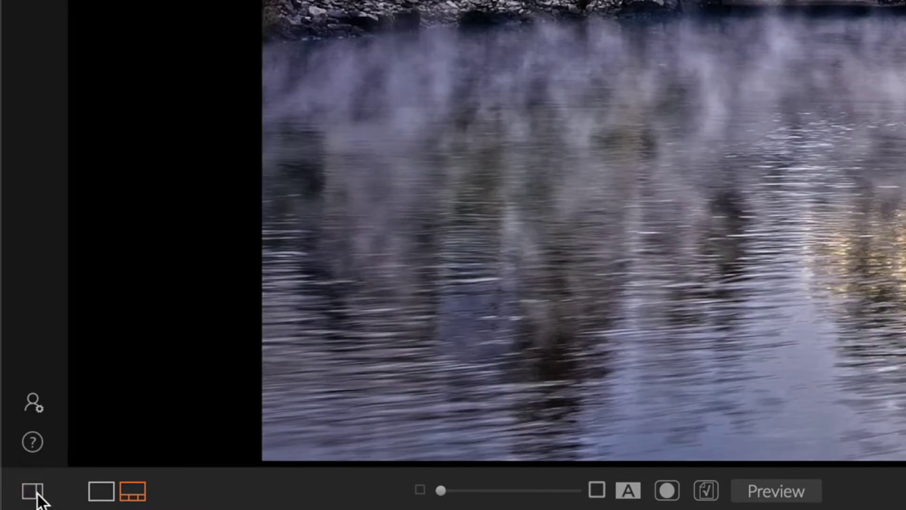
click(34, 492)
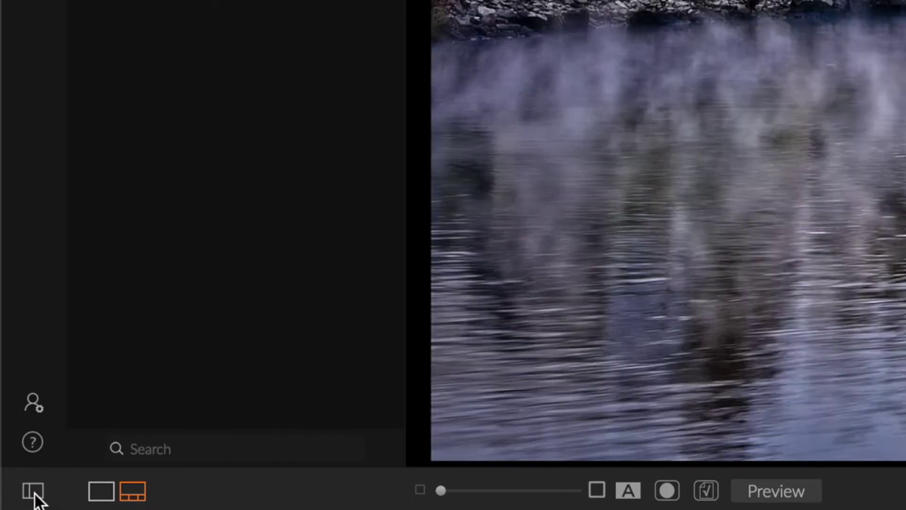
click(34, 491)
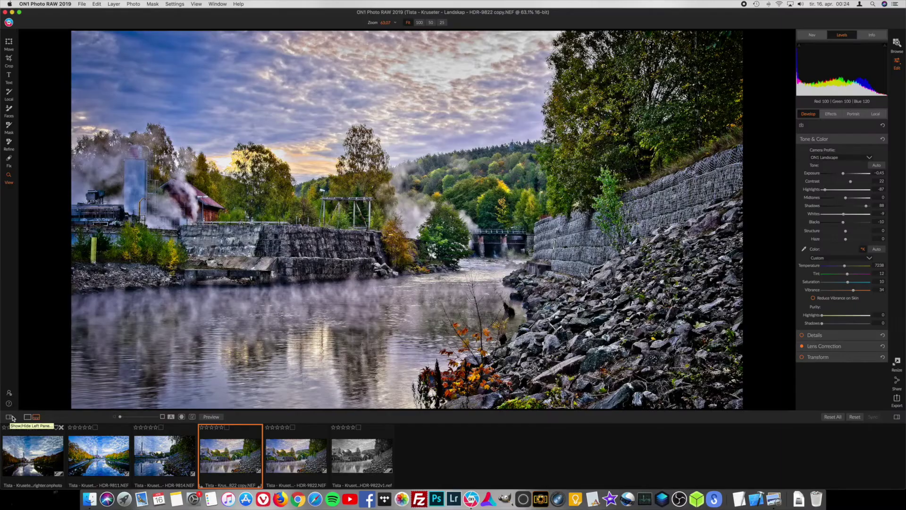
click(8, 418)
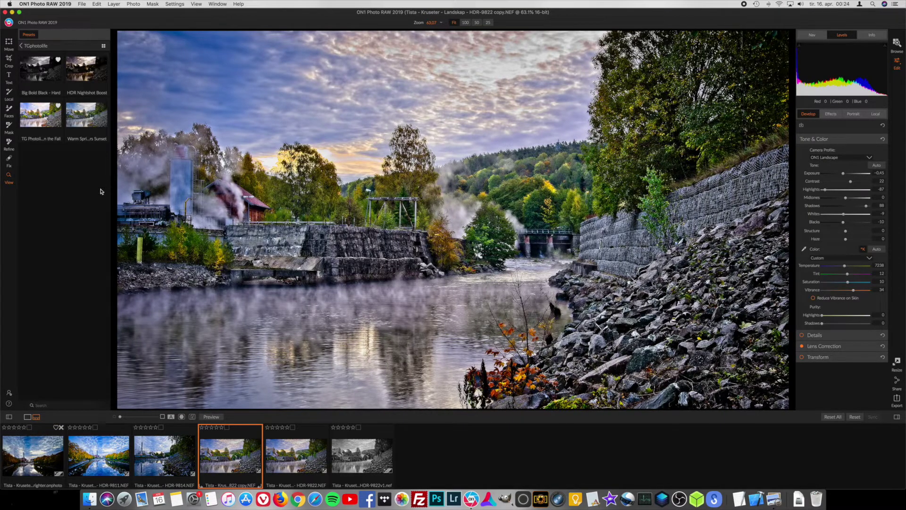
click(8, 418)
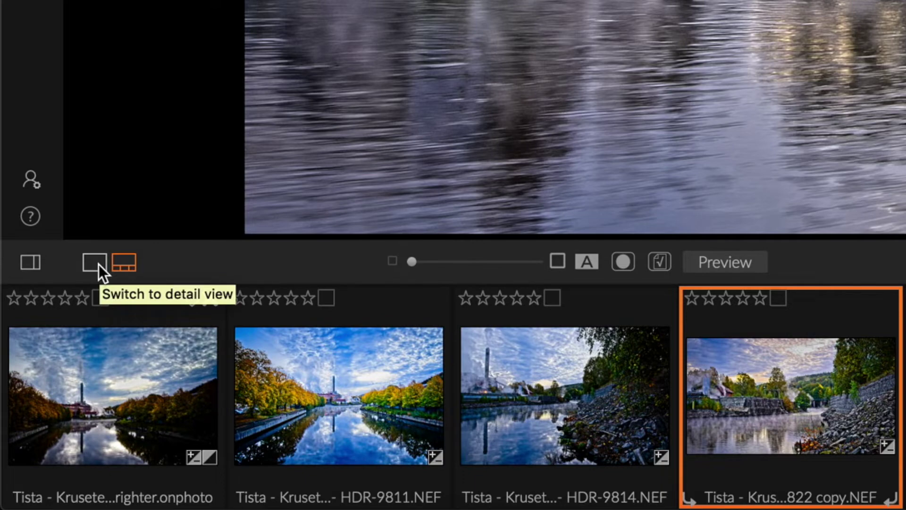
Switch to the detail view without the filmstrip and show the pane with the Develop adjustments.
click(98, 265)
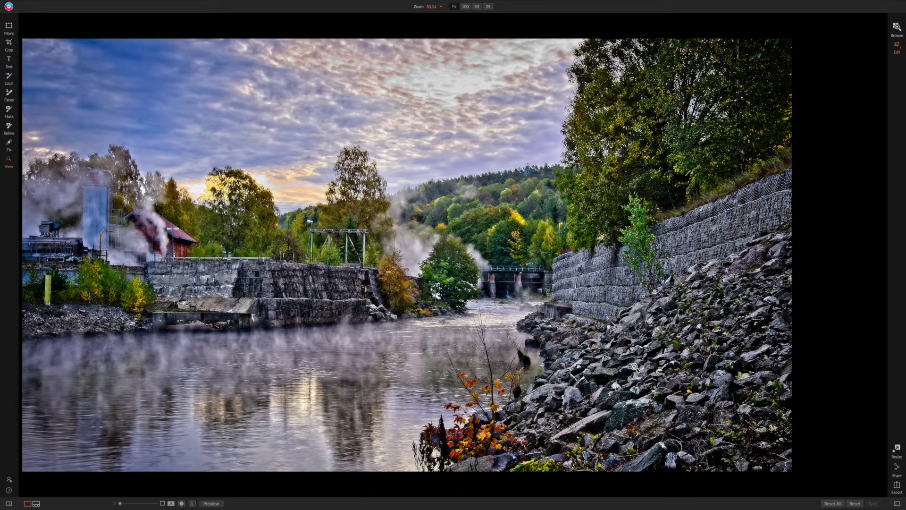
key(Tab)
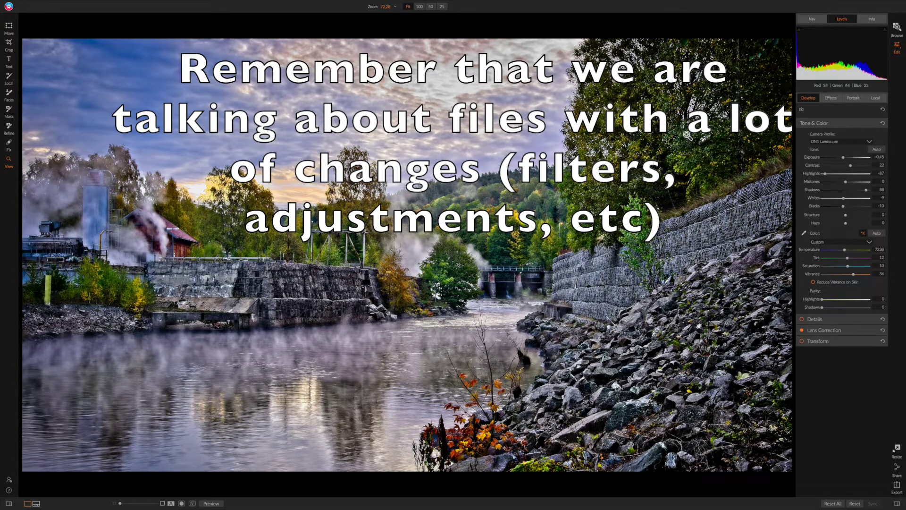
Review the Effects and Local adjustments of HDR-9822 copy.NEF, and return to the thumbnail grid.
click(831, 99)
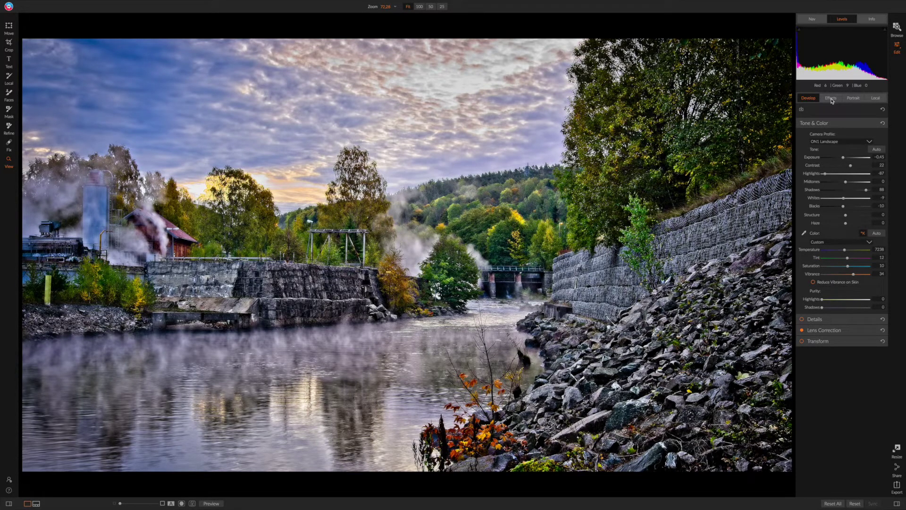
click(876, 98)
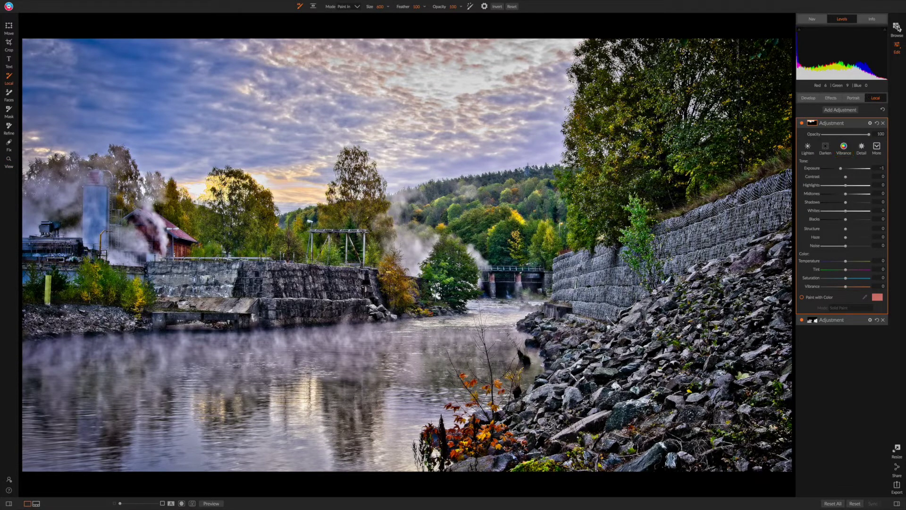
click(897, 27)
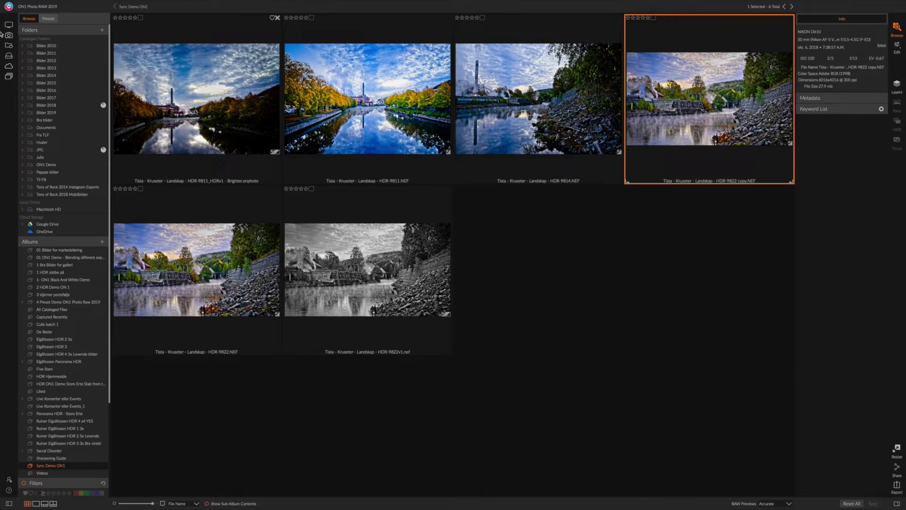
Review the shortcuts of the file commands and the ON1 Common Keyboard Shortcuts.png reference sheet, and return to the thumbnail grid.
click(82, 4)
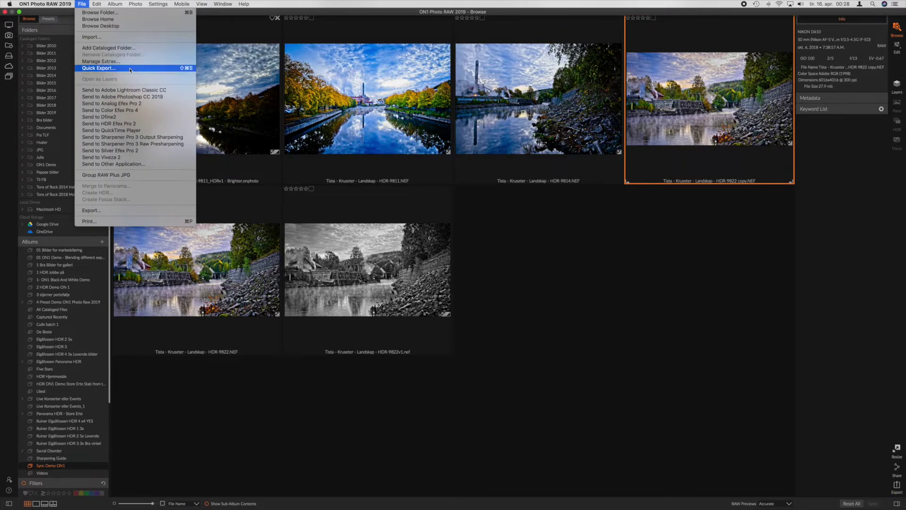
click(708, 362)
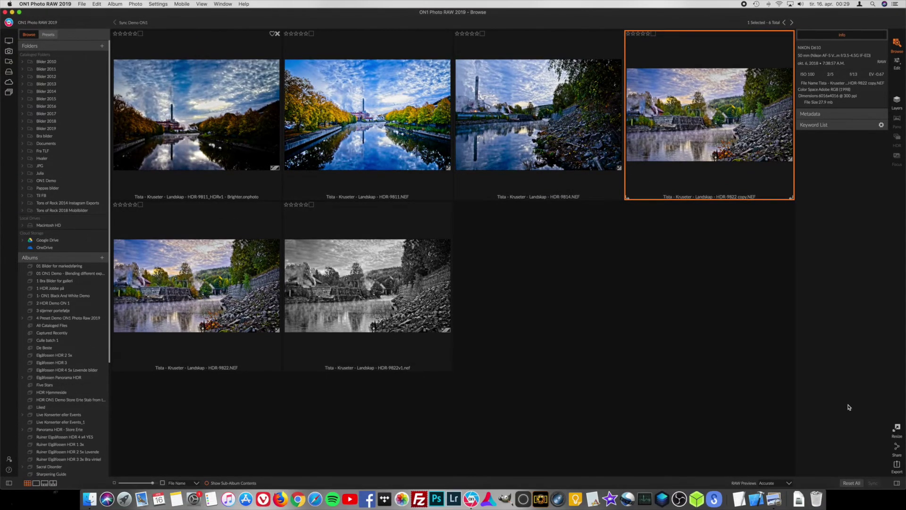
click(777, 501)
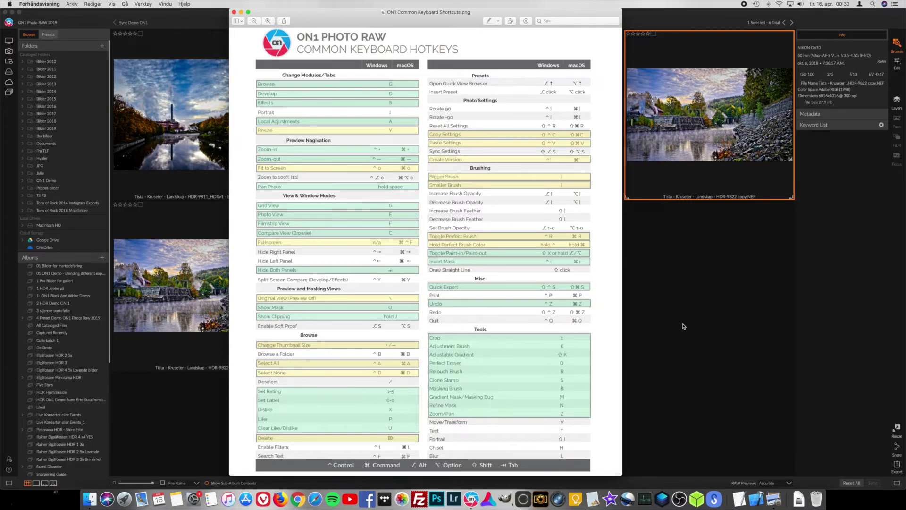
click(659, 305)
click(680, 107)
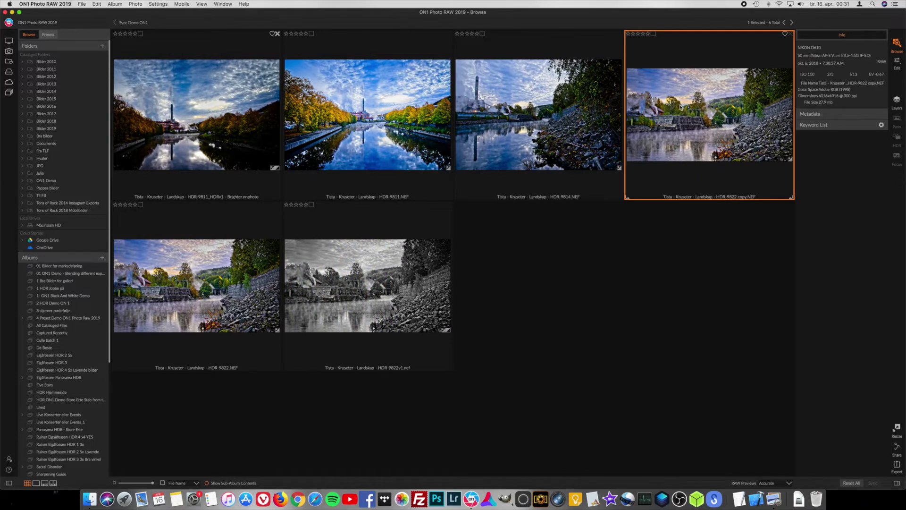
Open HDR-9822 copy.NEF for local adjustments, and enlarge and shrink the adjustment brush, ending at size 400.
double_click(680, 107)
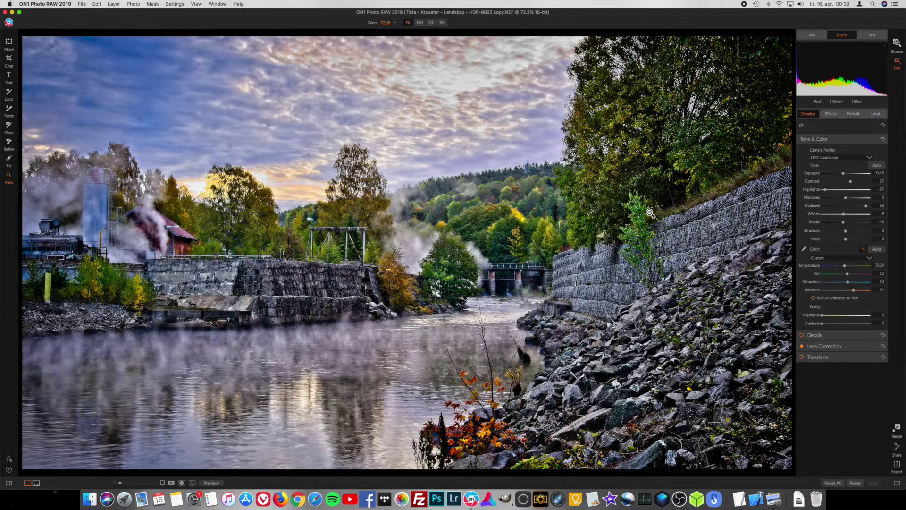
click(875, 116)
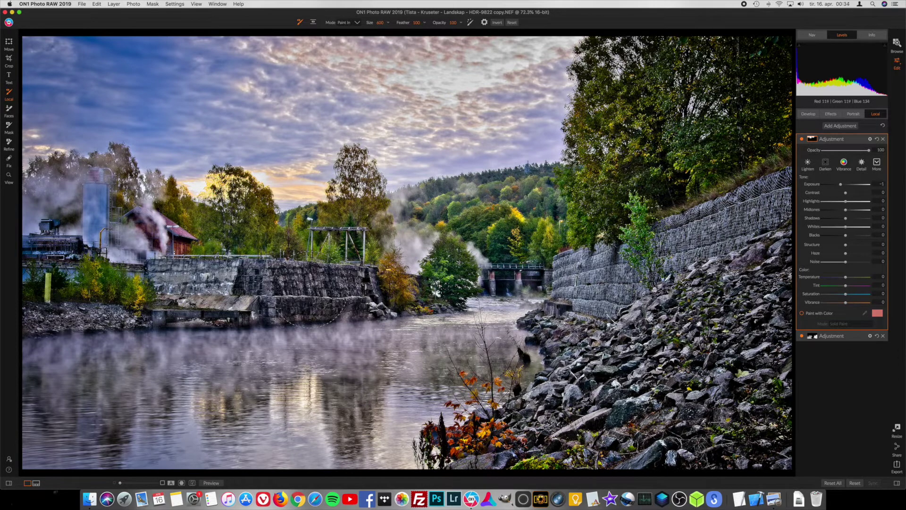
key(bracketright)
key(bracketright)
key(bracketright)
key(bracketright)
key(bracketright)
key(bracketright)
key(bracketright)
key(bracketright)
key(bracketright)
key(bracketright)
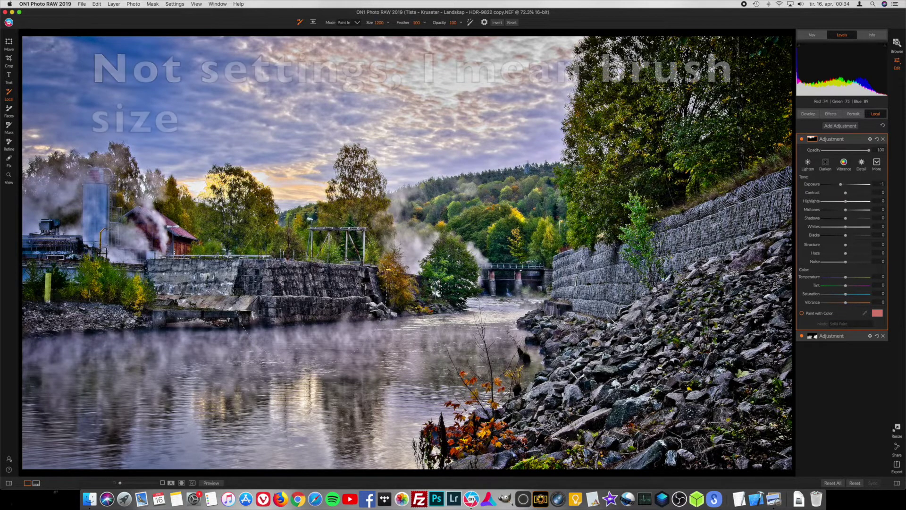
key(bracketright)
key(bracketright)
key(bracketright)
key(bracketleft)
key(bracketleft)
key(bracketleft)
key(bracketleft)
key(bracketleft)
key(bracketleft)
key(bracketleft)
key(bracketleft)
key(bracketleft)
key(bracketleft)
key(bracketleft)
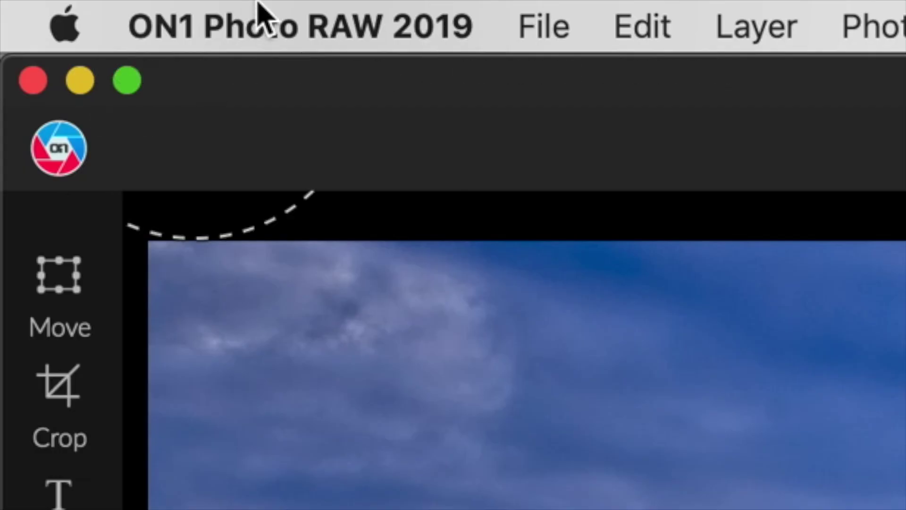
Set the Scrolling Controls preference to Brush Size.
click(285, 24)
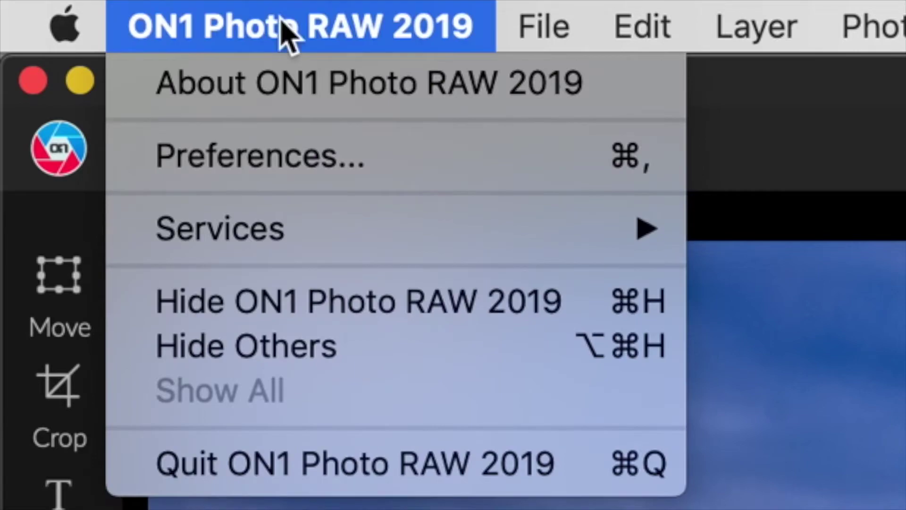
click(325, 160)
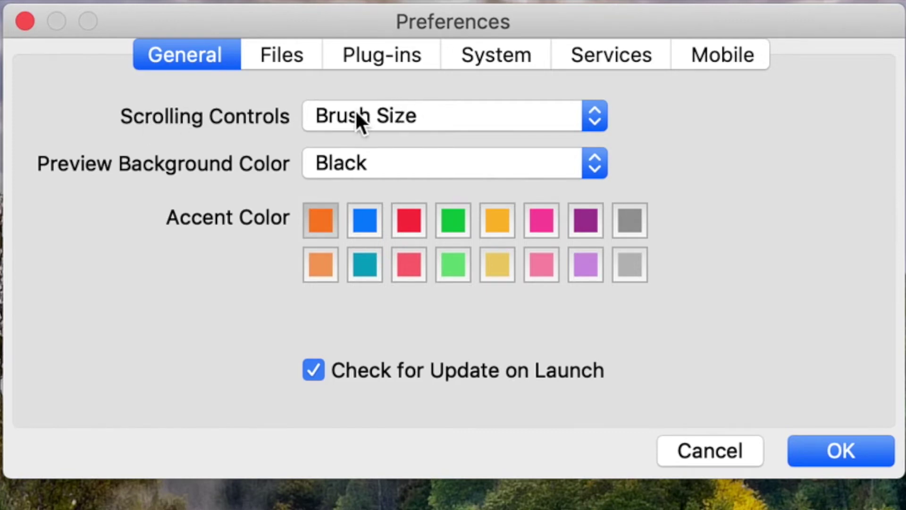
click(367, 130)
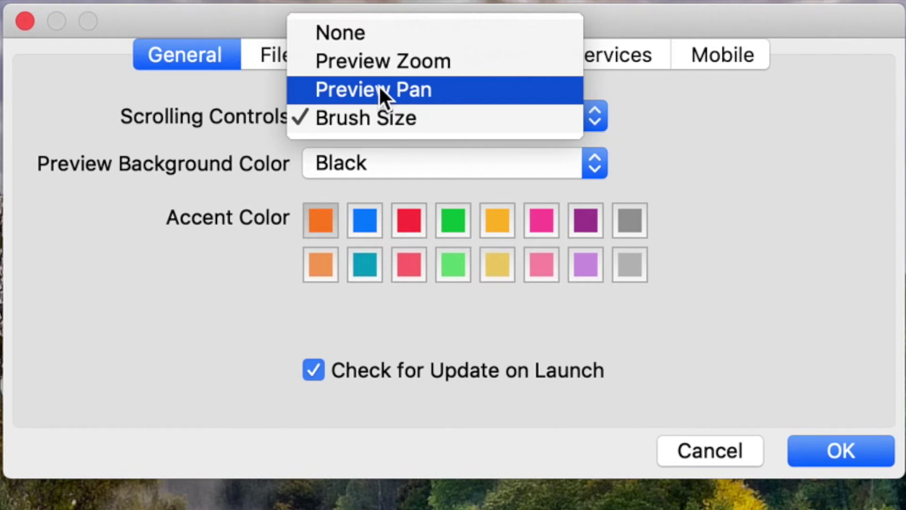
click(406, 114)
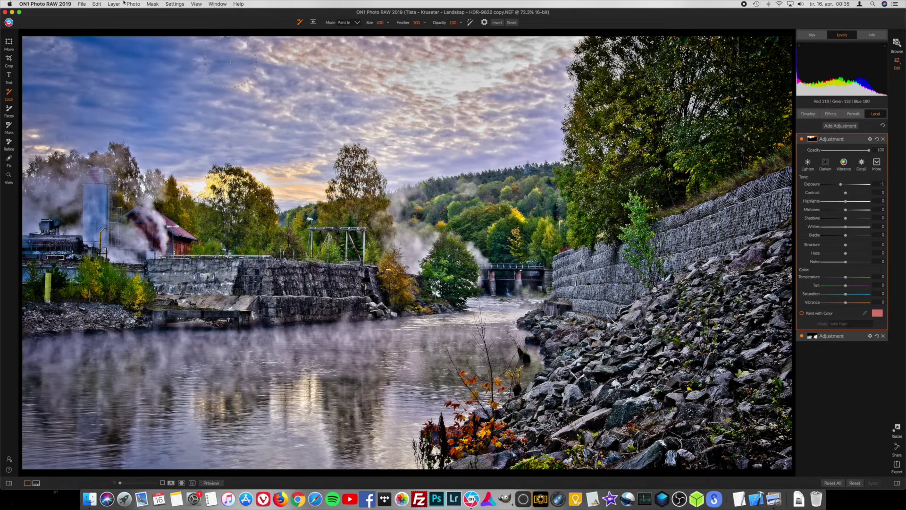
Raise the VRAM usage slightly and toggle GPU Render in the system performance preferences, and apply the settings.
click(45, 4)
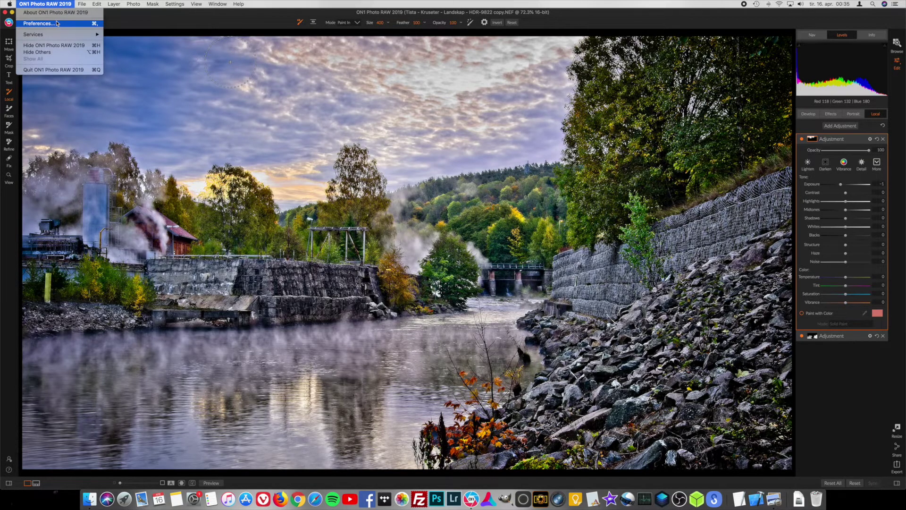
click(56, 23)
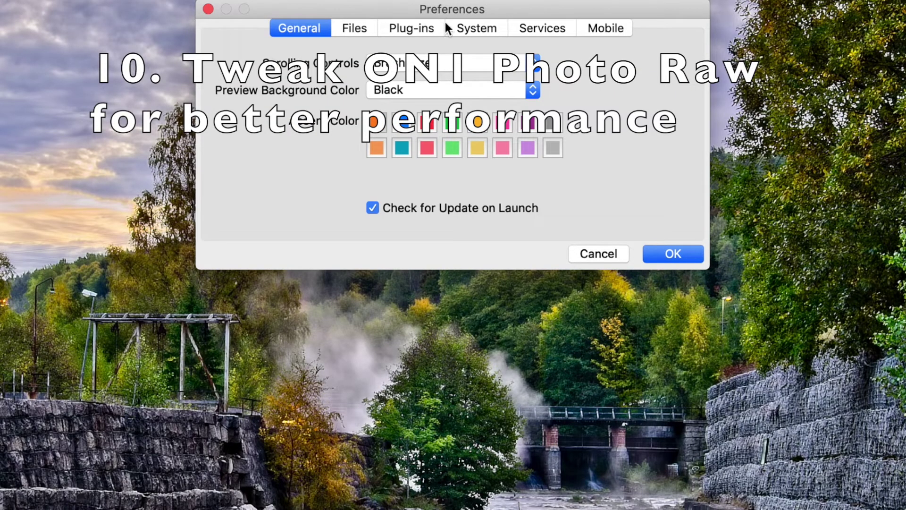
click(468, 29)
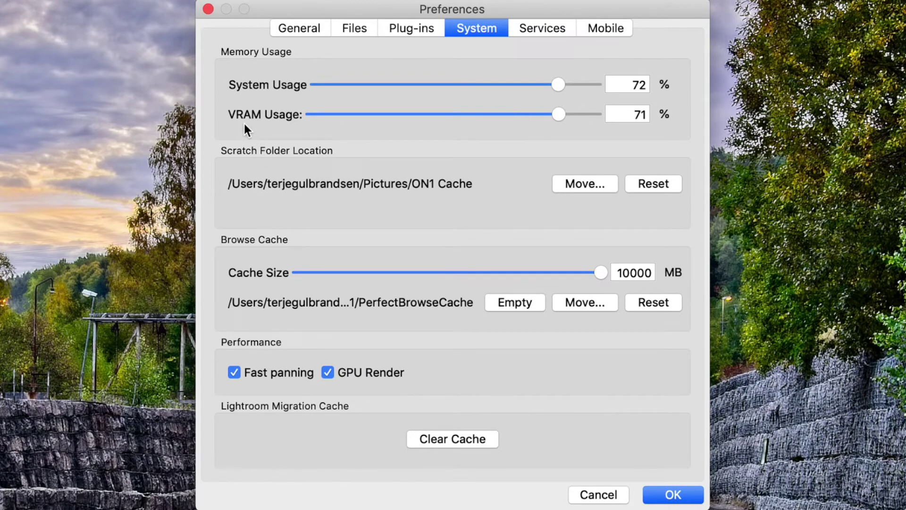
drag(559, 113, 574, 115)
click(325, 368)
click(673, 494)
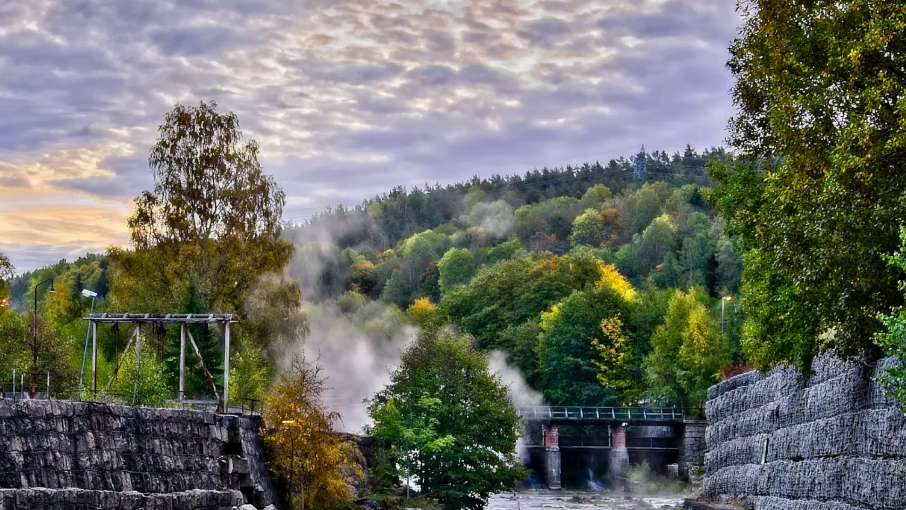